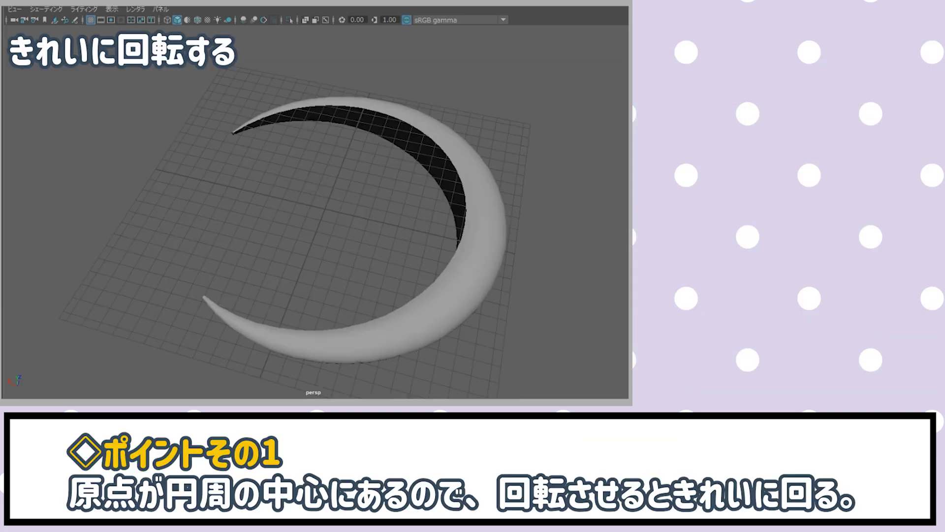
- Select the crescent and spin it on its Y rotation ring about its pivot
click(468, 258)
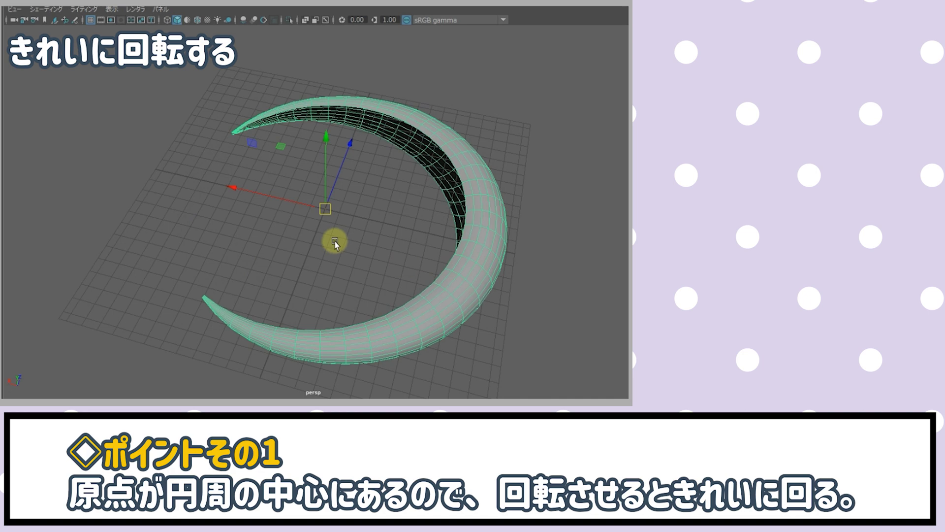
key(e)
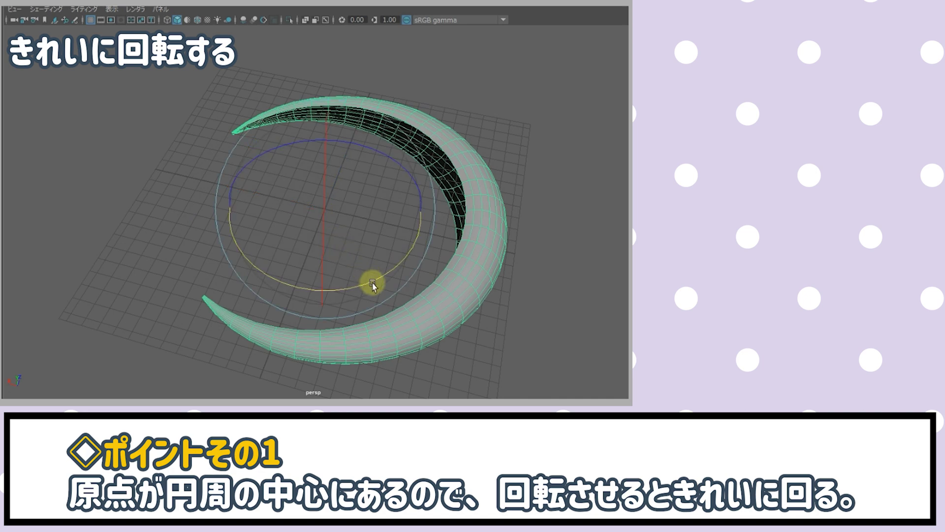
mouse_move(374, 280)
mouse_down()
mouse_move(319, 290)
mouse_move(17, 274)
mouse_move(95, 289)
mouse_move(555, 302)
mouse_up()
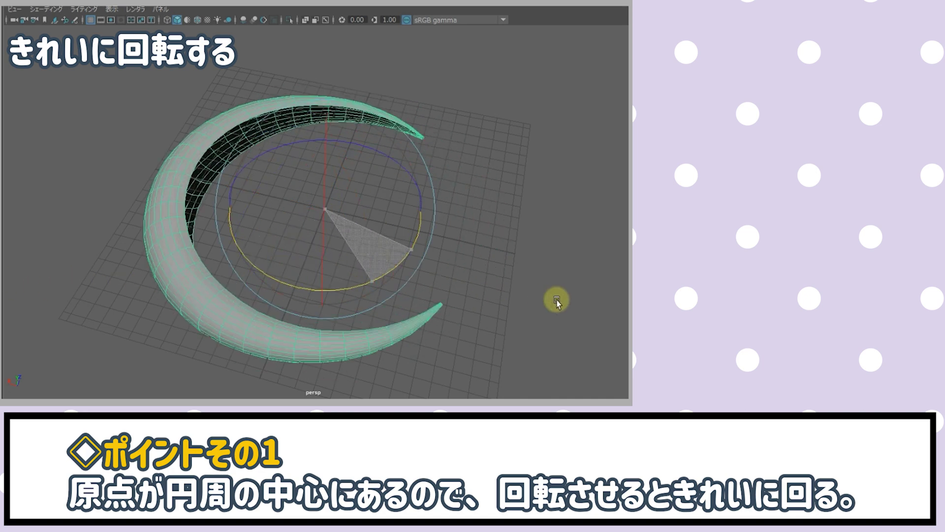
mouse_move(401, 289)
mouse_down()
mouse_move(59, 261)
mouse_move(481, 270)
mouse_move(345, 273)
mouse_up()
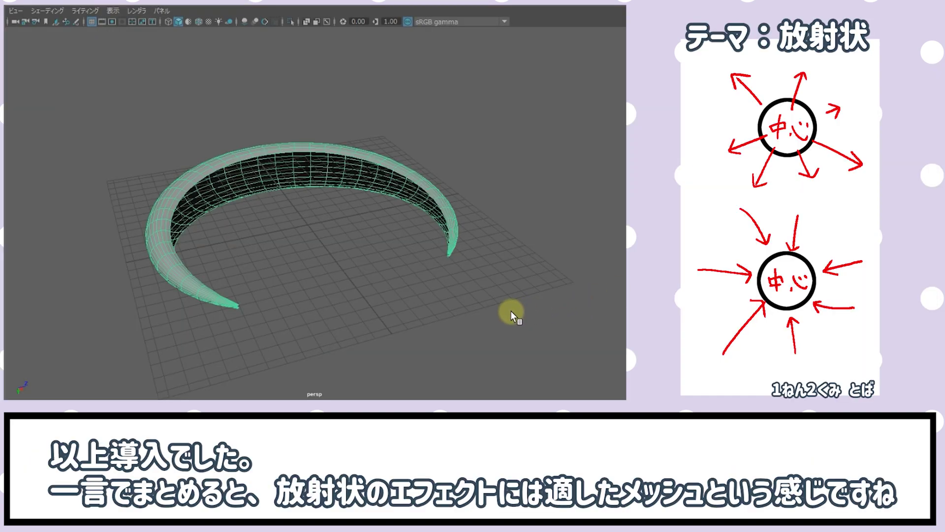
- Deselect and reselect the crescent, then orbit to look down on it
click(498, 323)
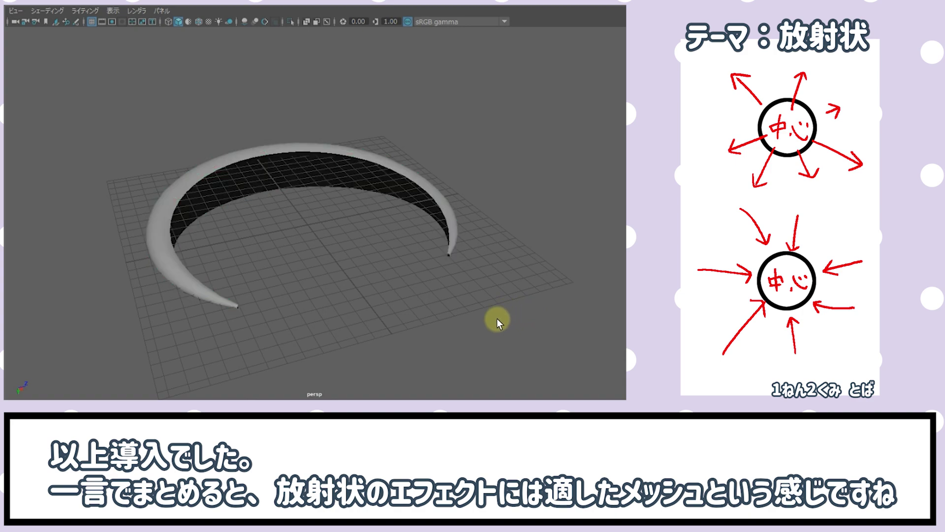
click(439, 203)
mouse_move(483, 312)
alt+mouse_down()
mouse_move(469, 280)
mouse_move(453, 369)
mouse_move(329, 350)
mouse_move(194, 246)
mouse_move(169, 188)
mouse_move(169, 157)
alt+mouse_up()
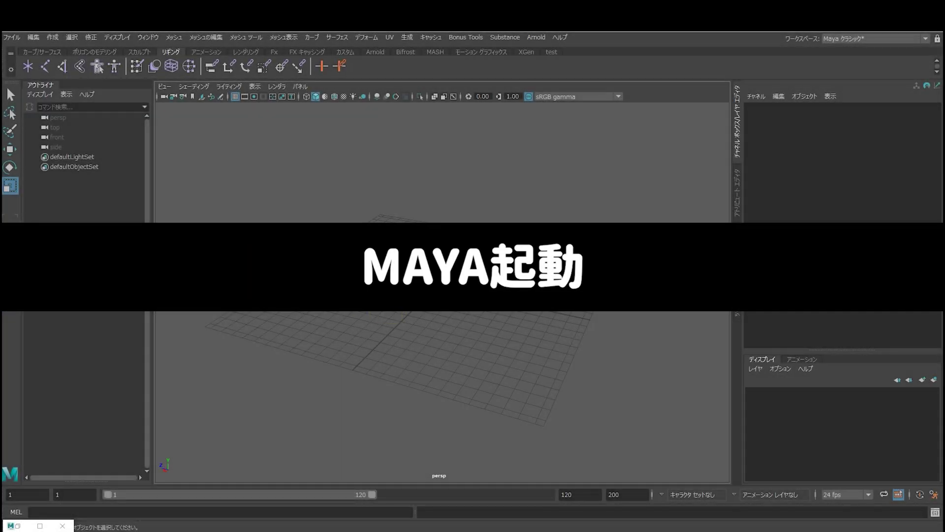
- Create pTorus1 with radius 40, section radius 10, 48 axis and 24 height divisions
click(52, 38)
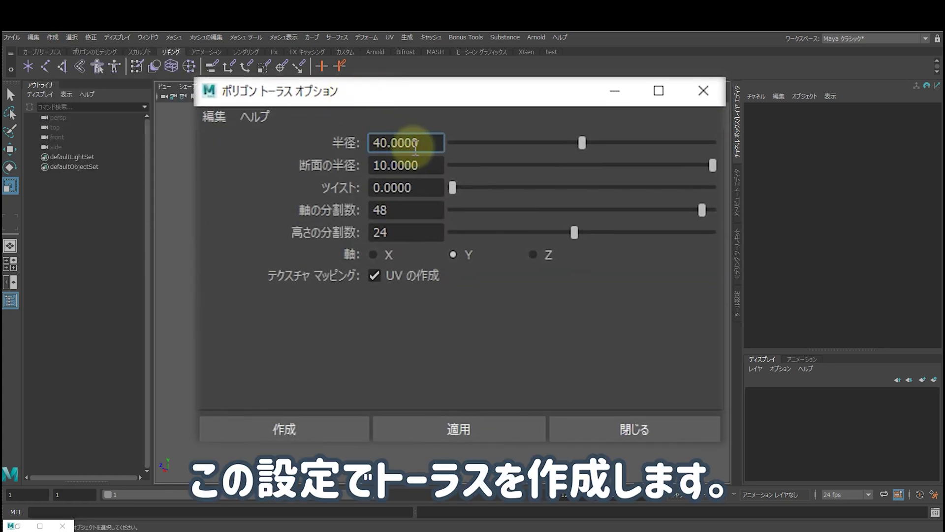
drag(413, 141, 221, 126)
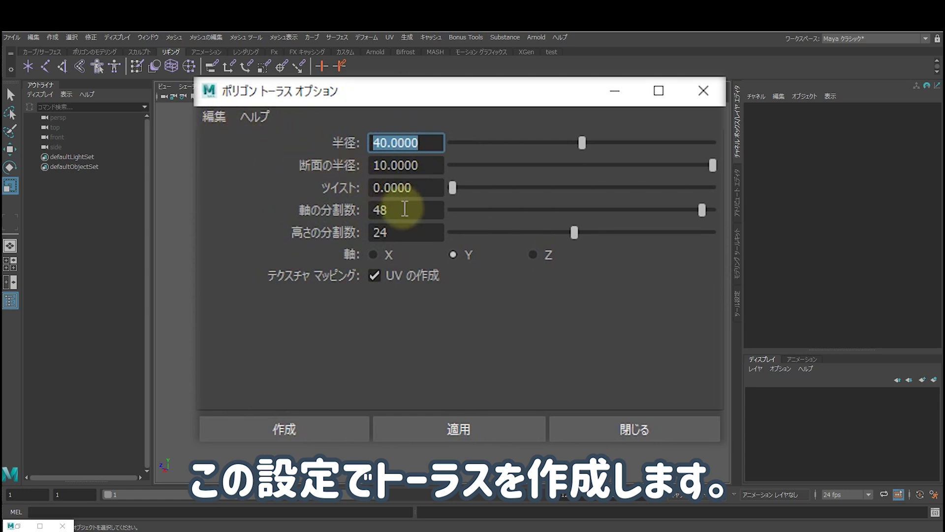
drag(404, 209, 211, 201)
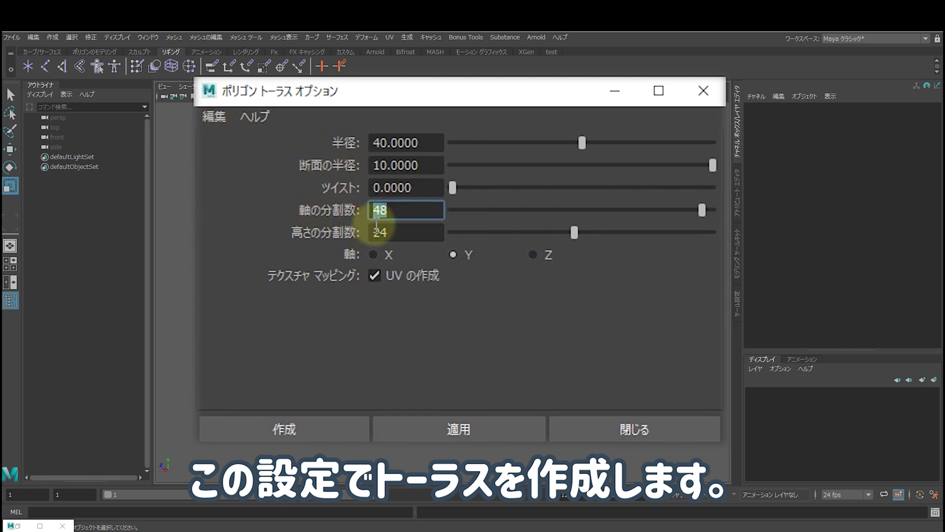
drag(392, 232, 238, 226)
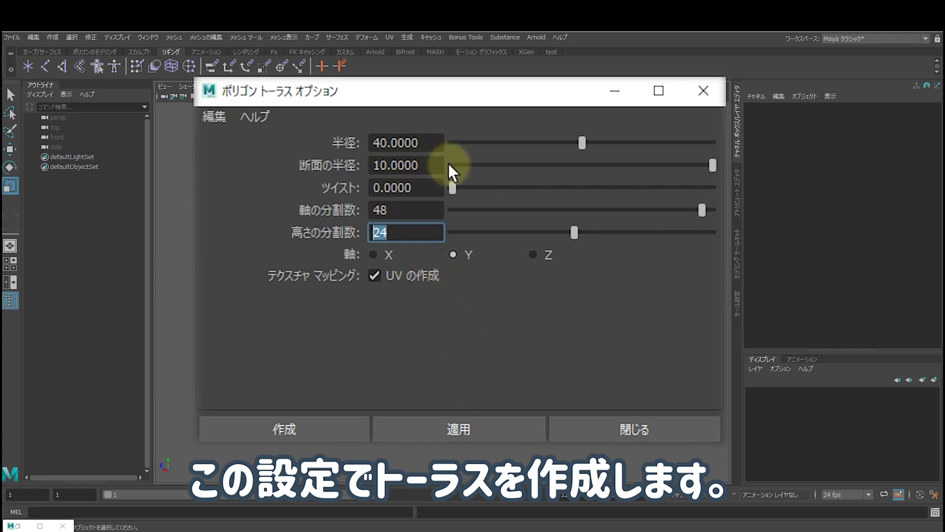
click(472, 432)
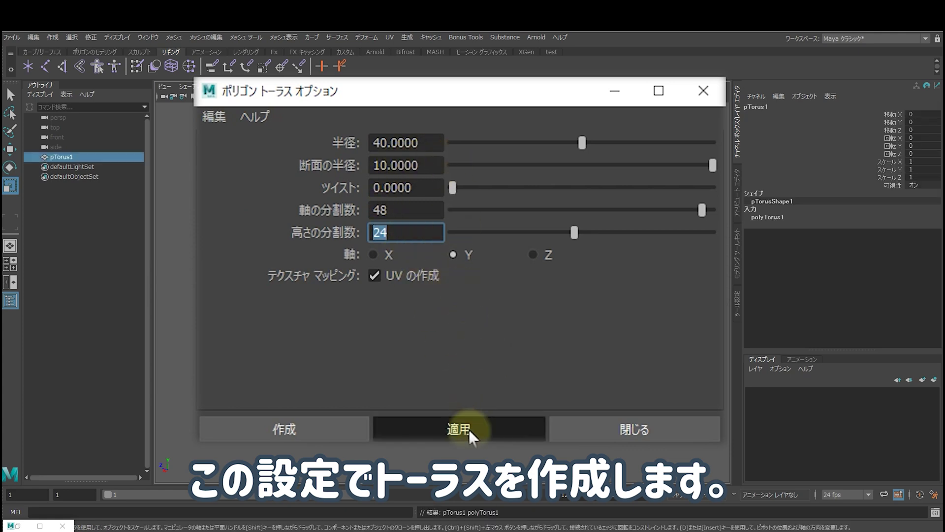
click(605, 440)
mouse_move(432, 326)
alt+mouse_down()
mouse_move(446, 381)
mouse_move(424, 333)
mouse_move(450, 287)
mouse_move(509, 238)
mouse_move(491, 331)
mouse_move(458, 341)
mouse_move(468, 348)
mouse_move(476, 309)
mouse_move(586, 317)
alt+mouse_up()
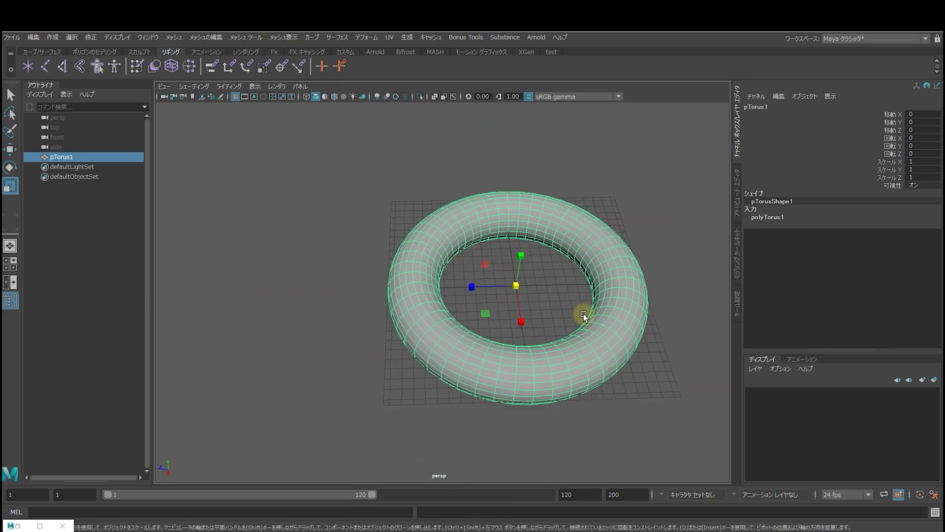
- Open the UV Editor without the UV Toolkit and display the torus's UVs
click(390, 40)
click(436, 57)
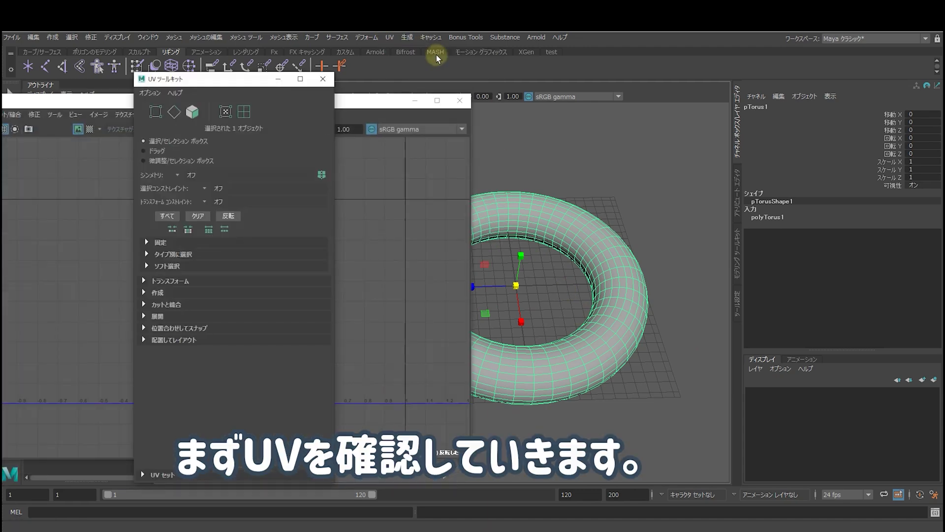
click(323, 78)
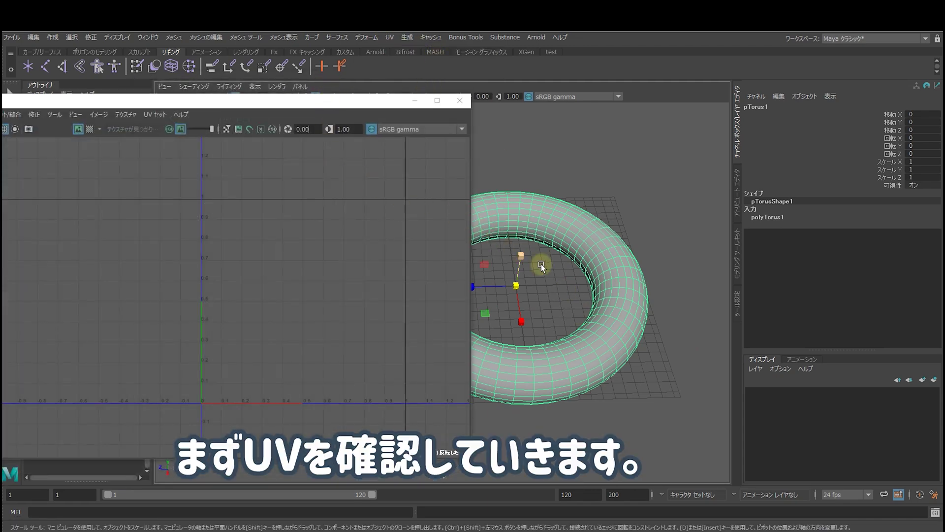
click(599, 252)
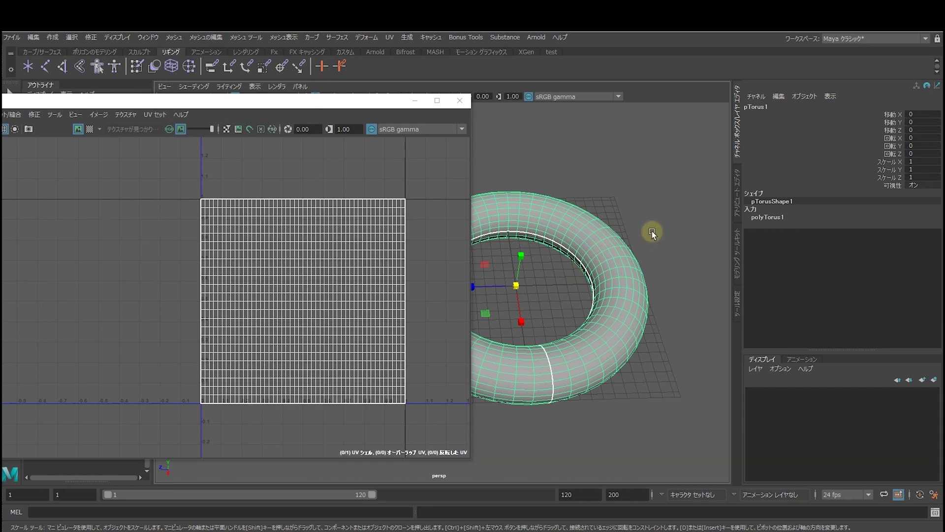
alt+drag(569, 312, 575, 280)
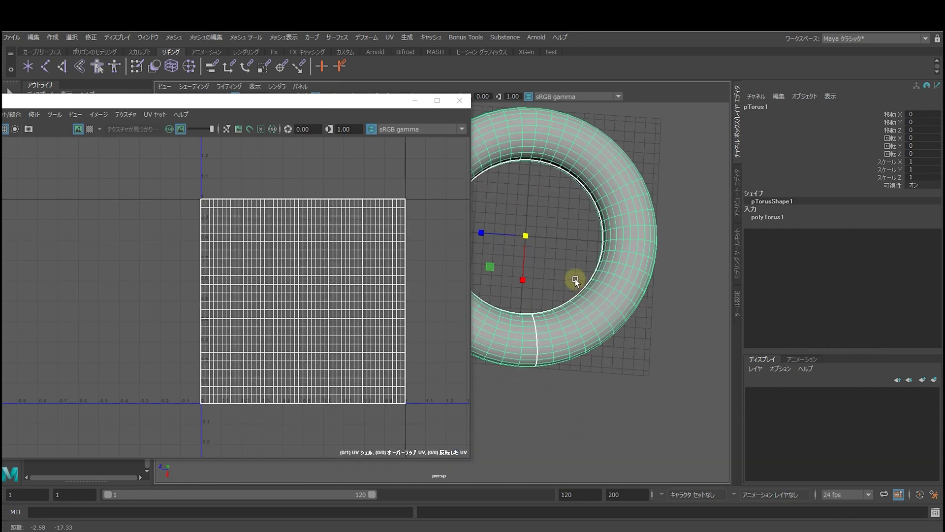
alt+middle_drag(575, 280, 595, 247)
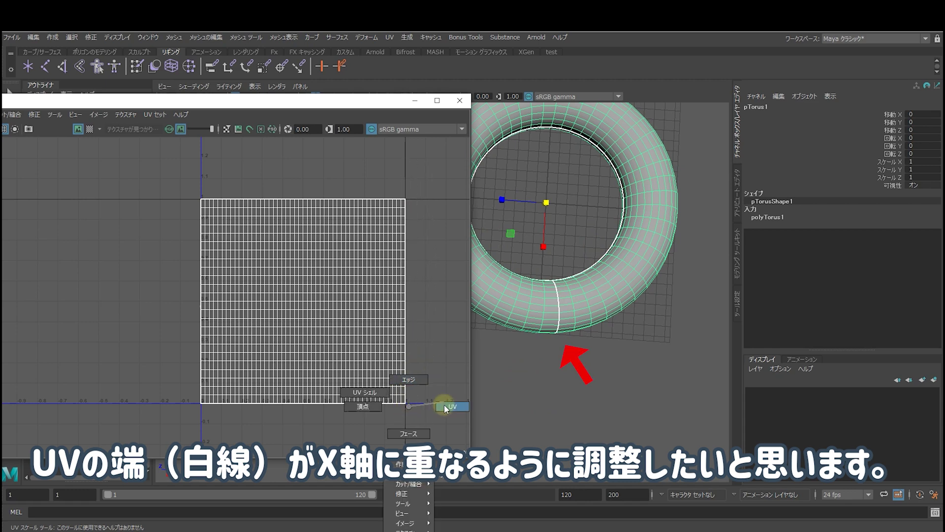
- Select the UVs along the layout's right seam edge to inspect them, then clear them
right_drag(408, 412, 443, 405)
drag(440, 412, 391, 199)
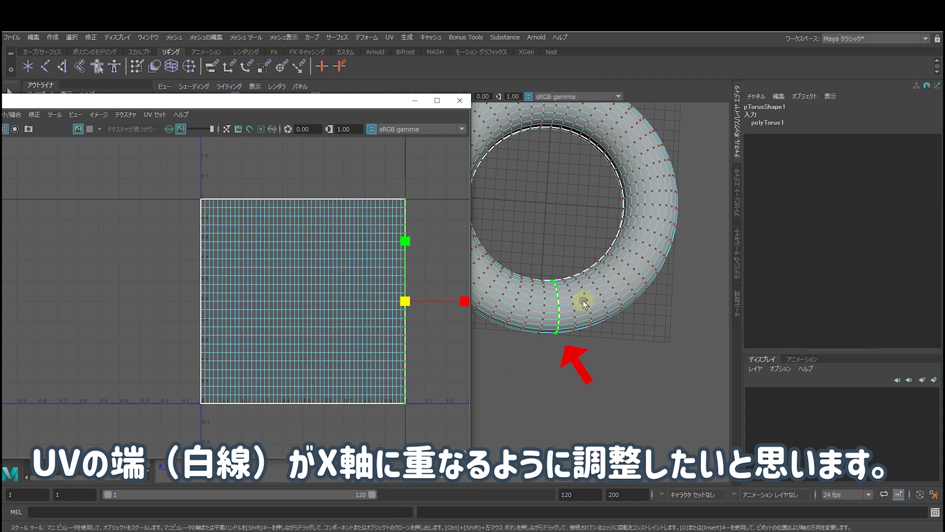
click(447, 352)
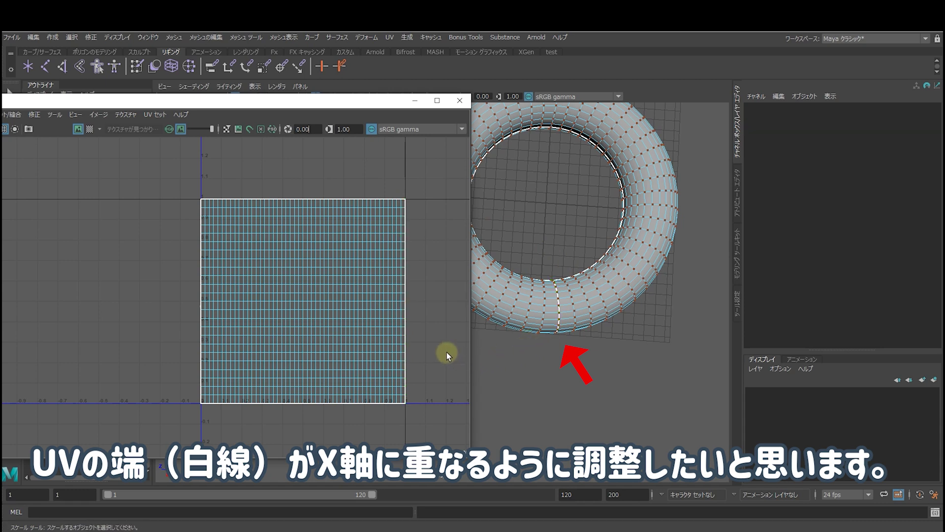
right_drag(552, 270, 597, 261)
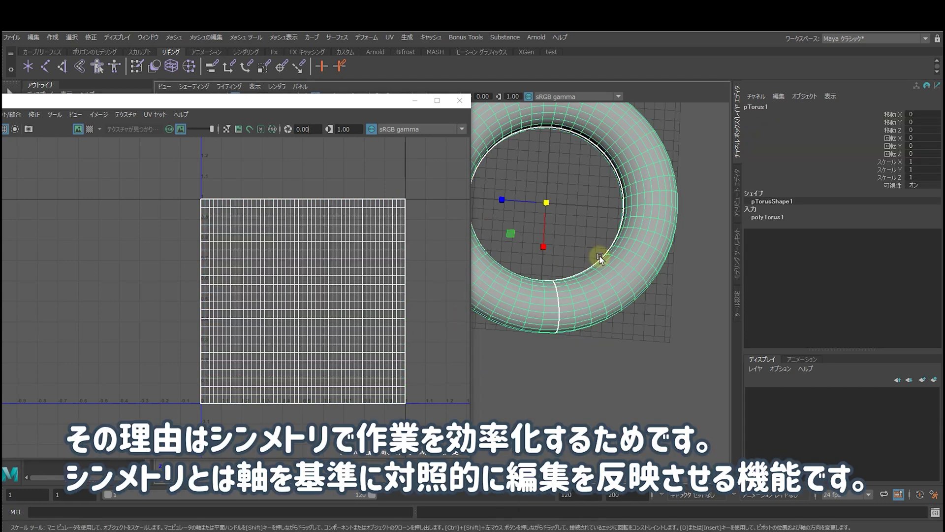
- Set the torus's Rotate Y to -7.5 in the Channel Box
key(e)
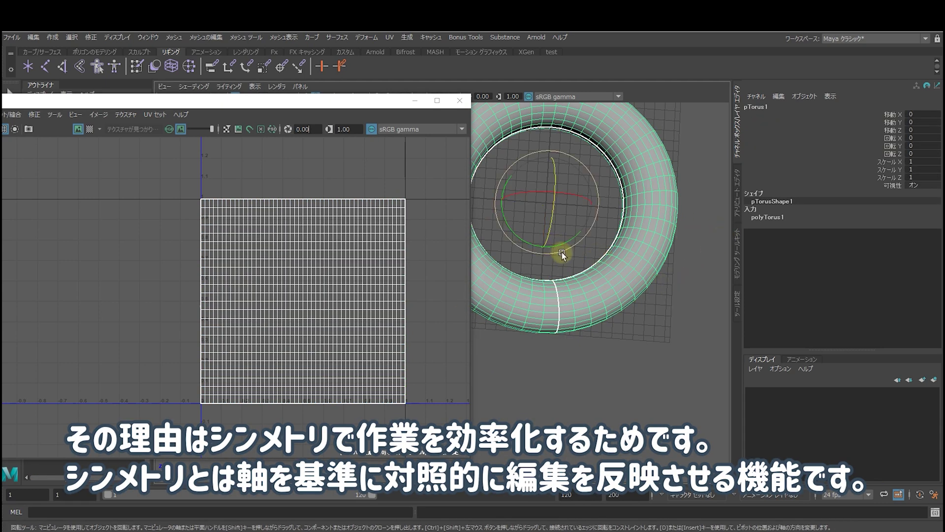
drag(560, 248, 549, 246)
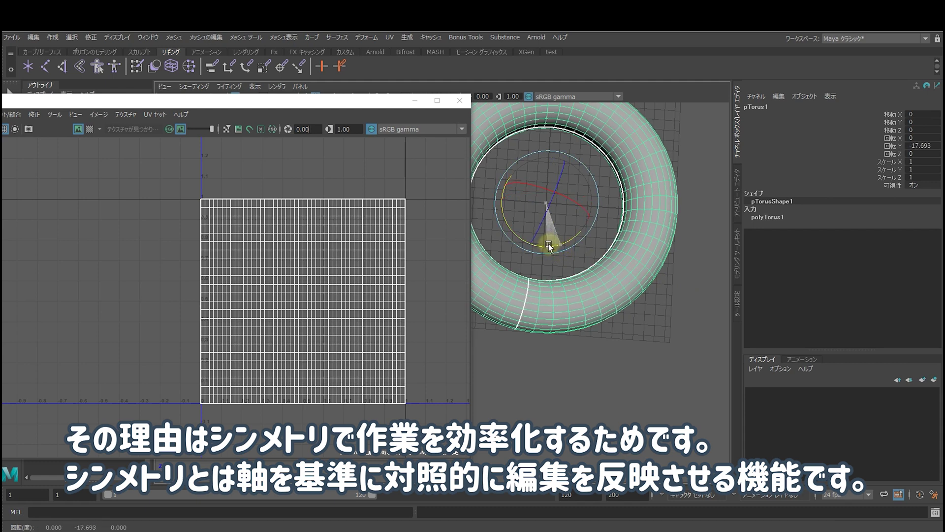
click(913, 146)
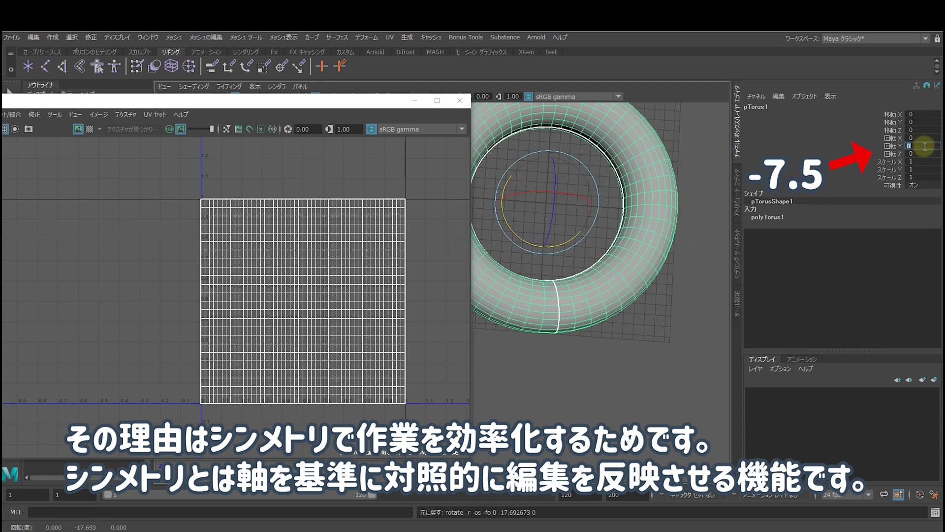
text(.5)
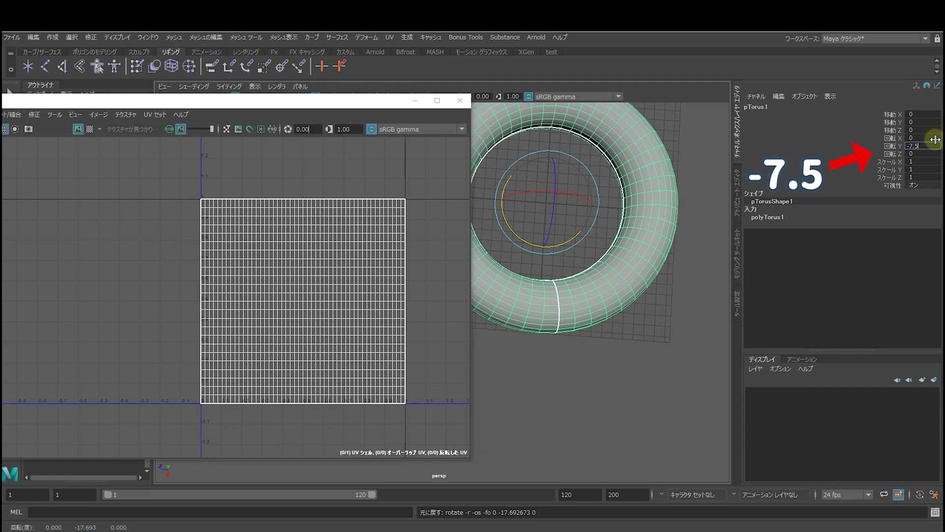
key(Return)
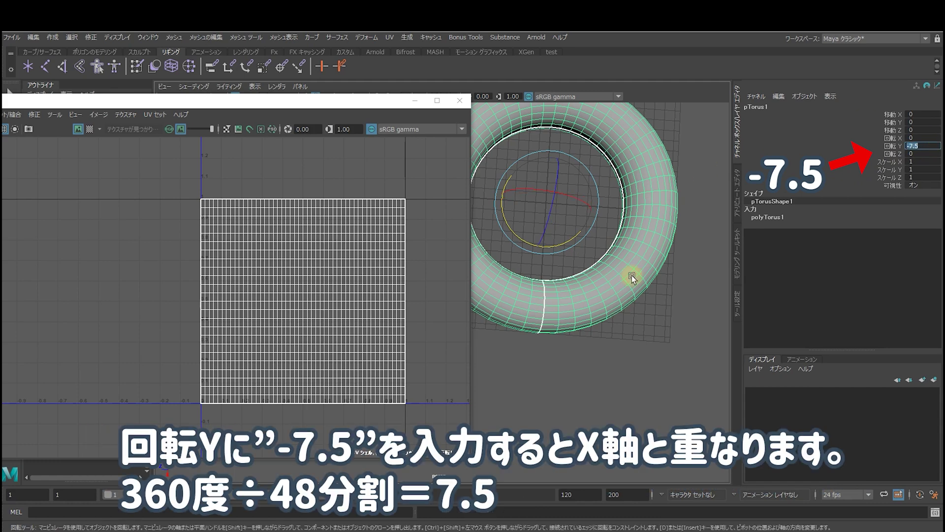
- Orbit around the reselected torus and check the seam alignment in the top view
click(595, 364)
mouse_move(595, 363)
alt+mouse_down()
mouse_move(583, 337)
mouse_move(592, 285)
mouse_move(571, 410)
alt+mouse_up()
click(592, 284)
mouse_move(566, 368)
alt+mouse_down()
mouse_move(609, 422)
mouse_move(540, 415)
alt+mouse_up()
key(space)
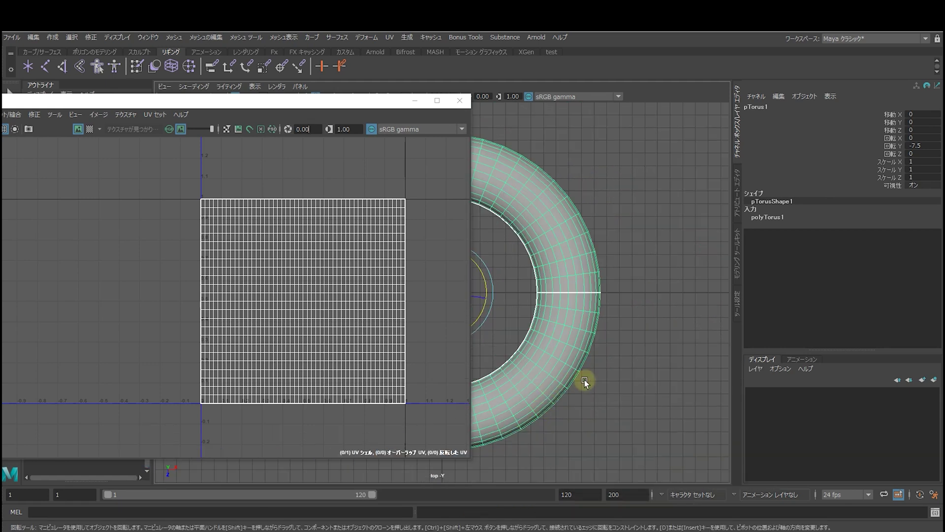
- Freeze only Rotate on pTorus1 via Freeze Transformations options, so Rotate Y reads 0
scroll(640, 345, down, 1)
key(space)
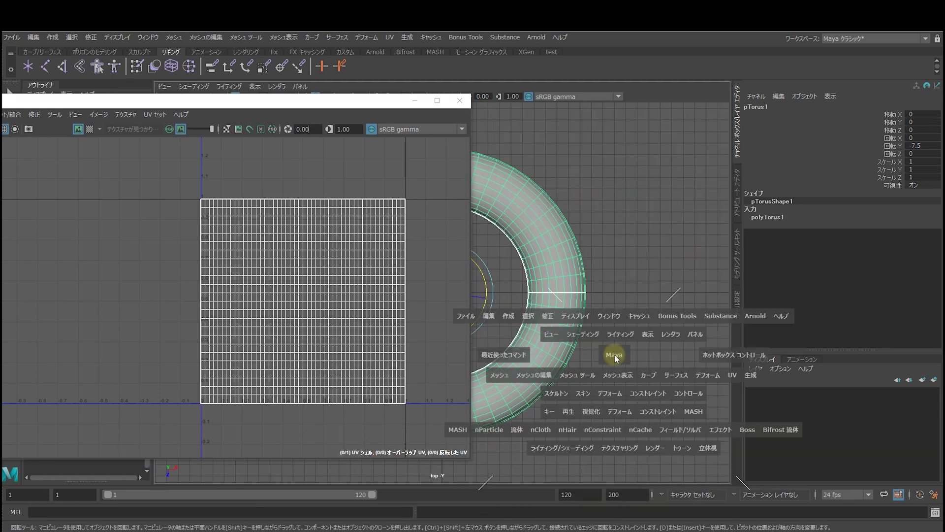
key(space)
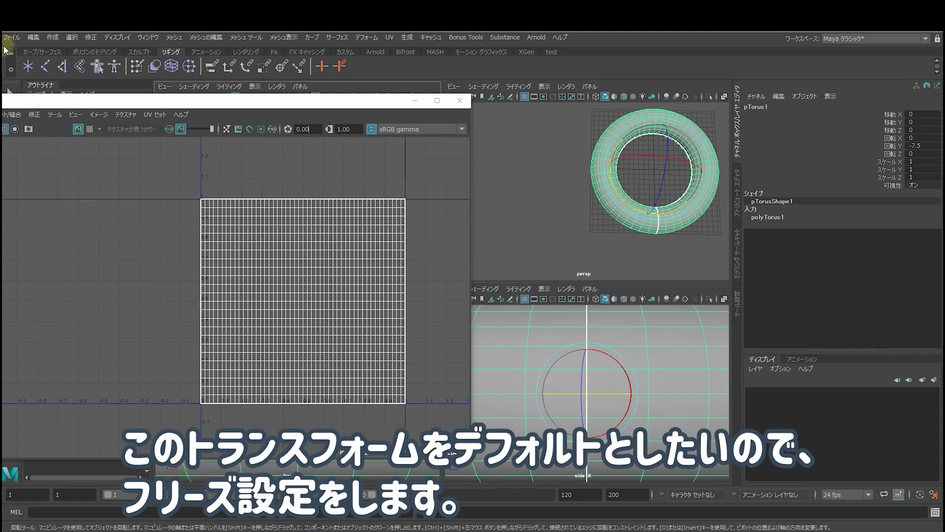
click(93, 39)
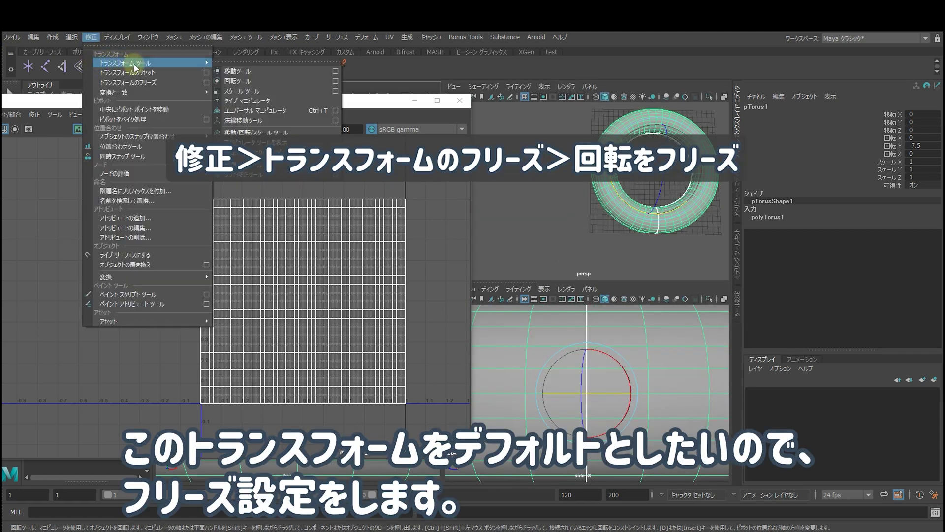
click(207, 83)
click(432, 223)
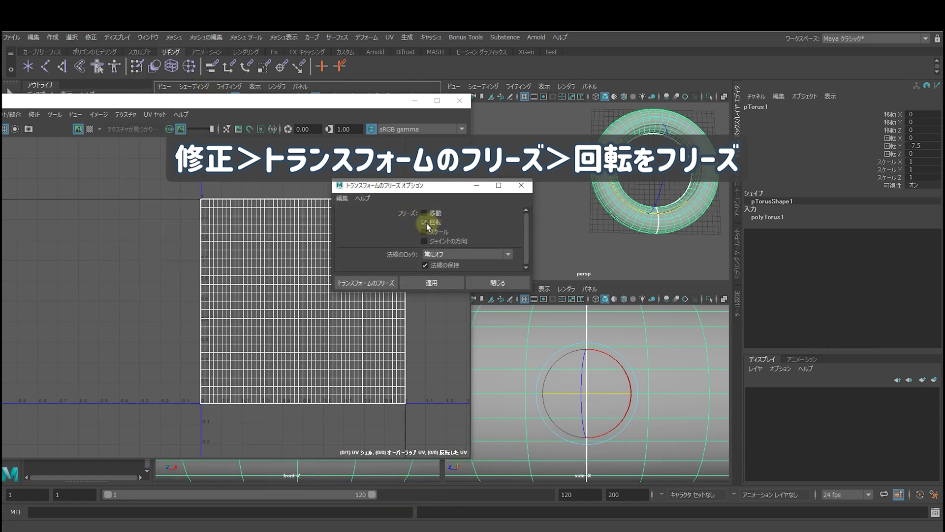
click(438, 285)
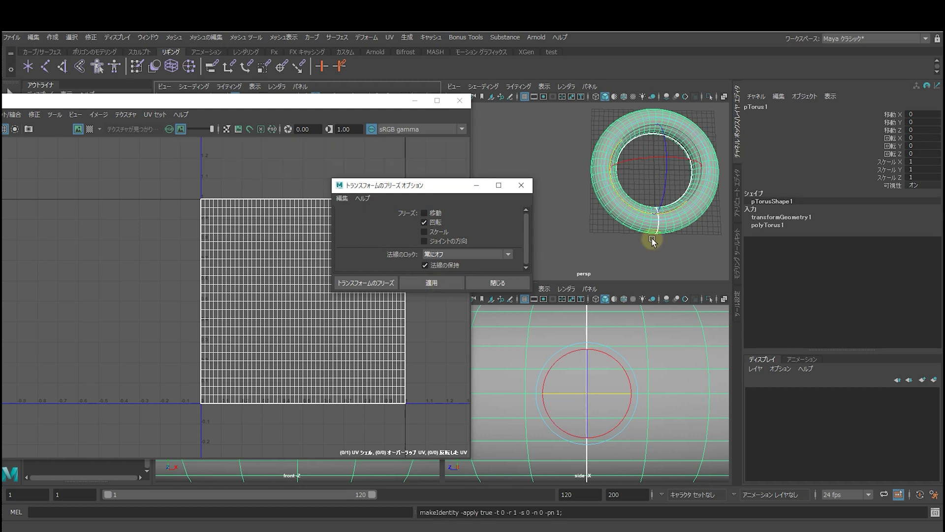
click(491, 284)
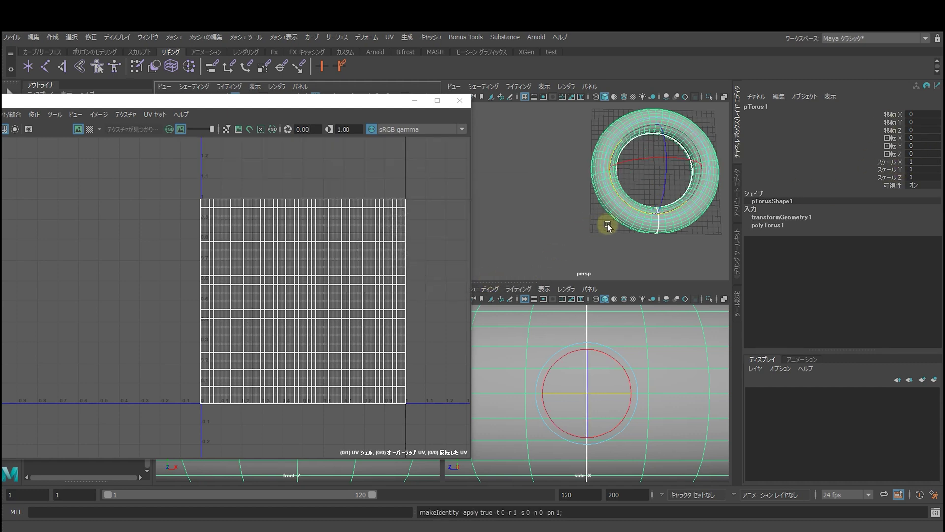
key(space)
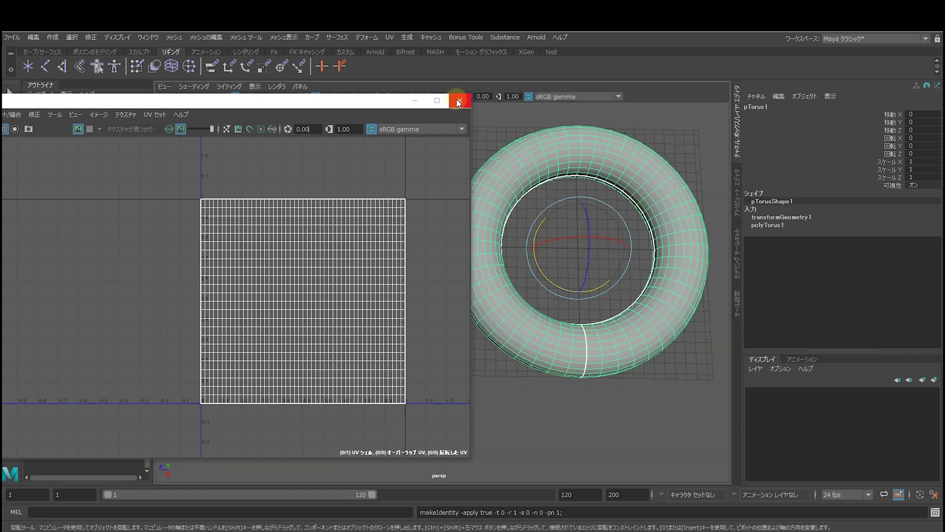
- In face mode, marquee-select the leftmost and rightmost strips of UV faces
click(438, 204)
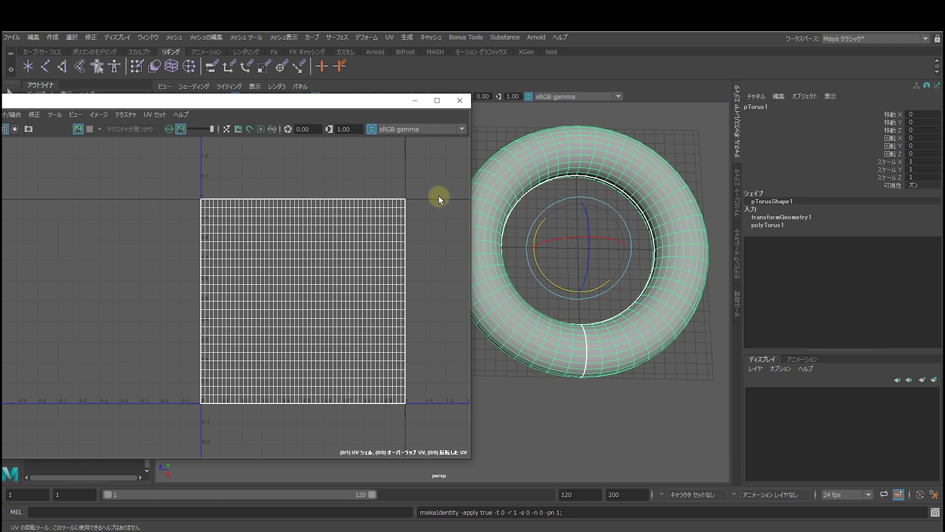
right_click(433, 190)
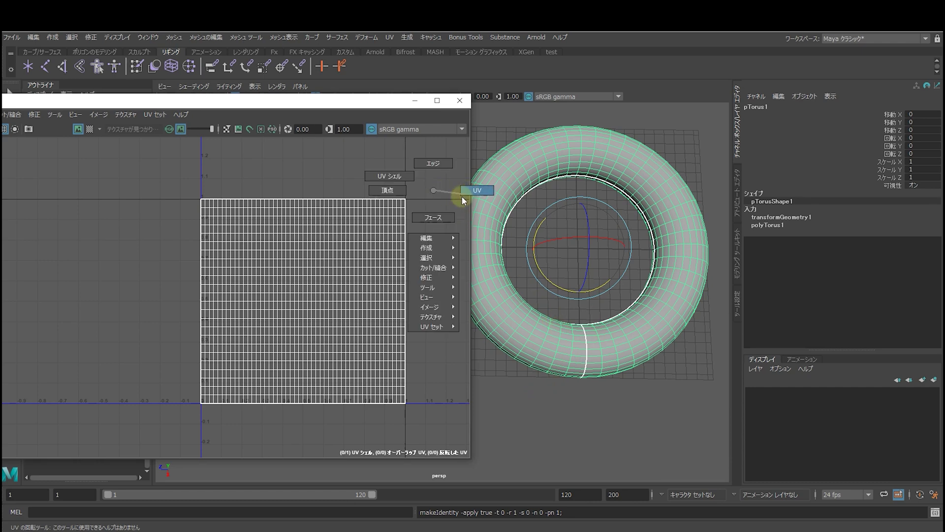
click(436, 219)
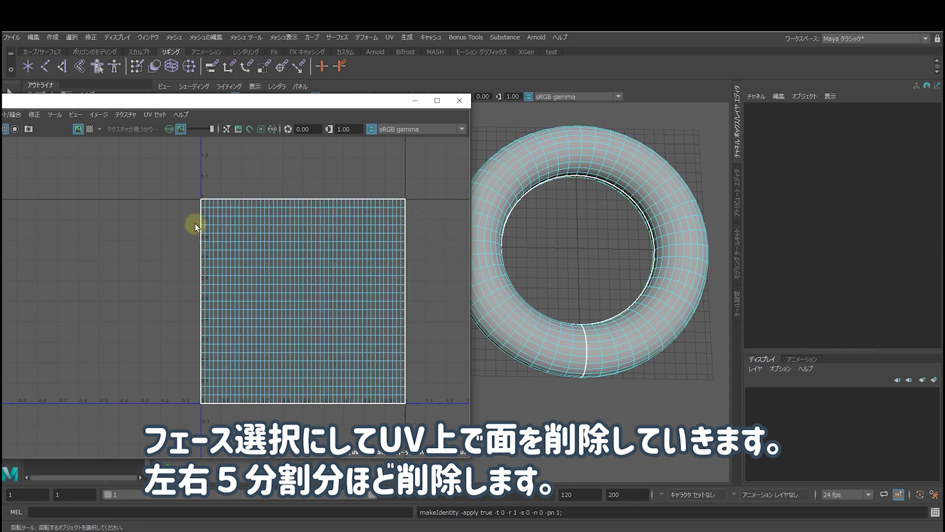
scroll(186, 209, down, 1)
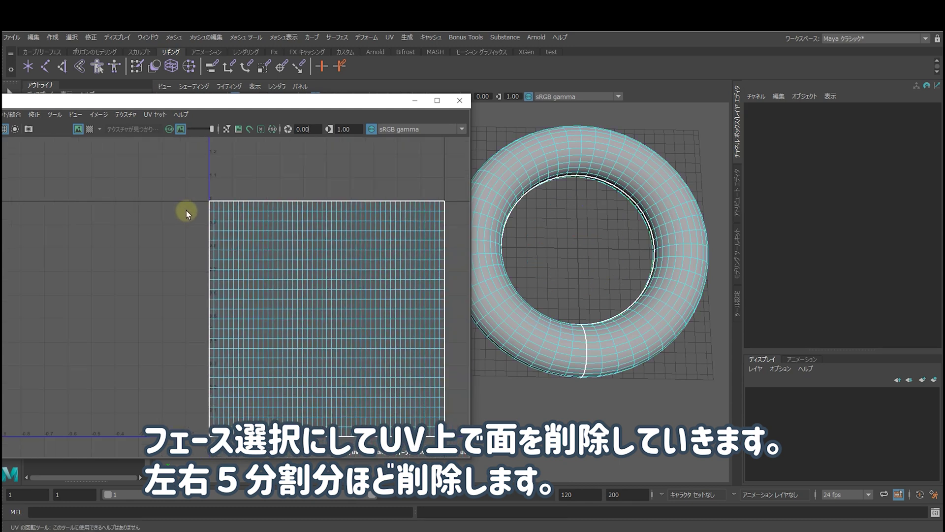
drag(188, 183, 237, 433)
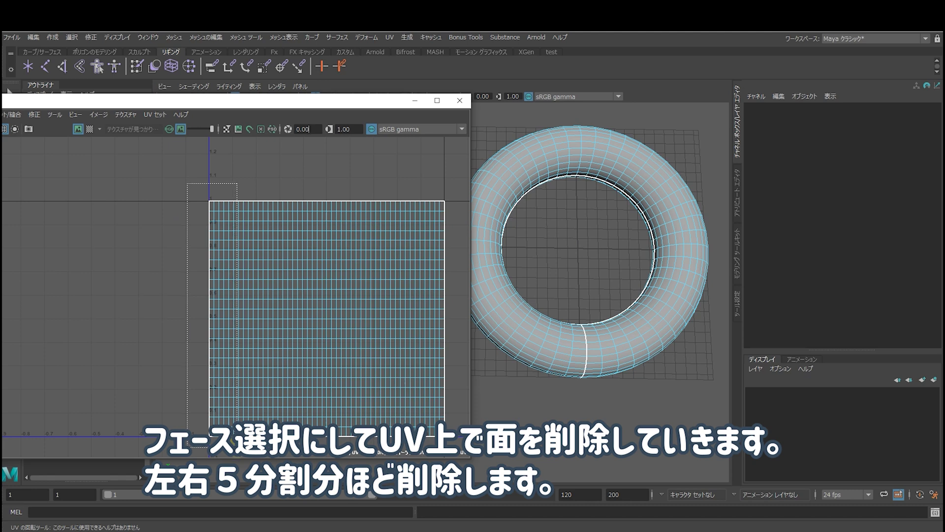
drag(236, 428, 239, 428)
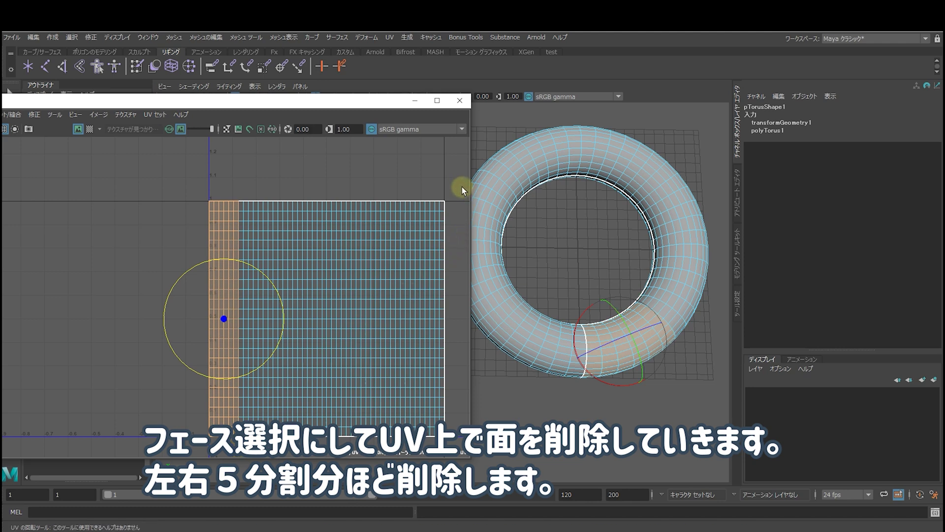
mouse_move(462, 187)
mouse_down()
mouse_move(443, 444)
mouse_move(437, 278)
mouse_up()
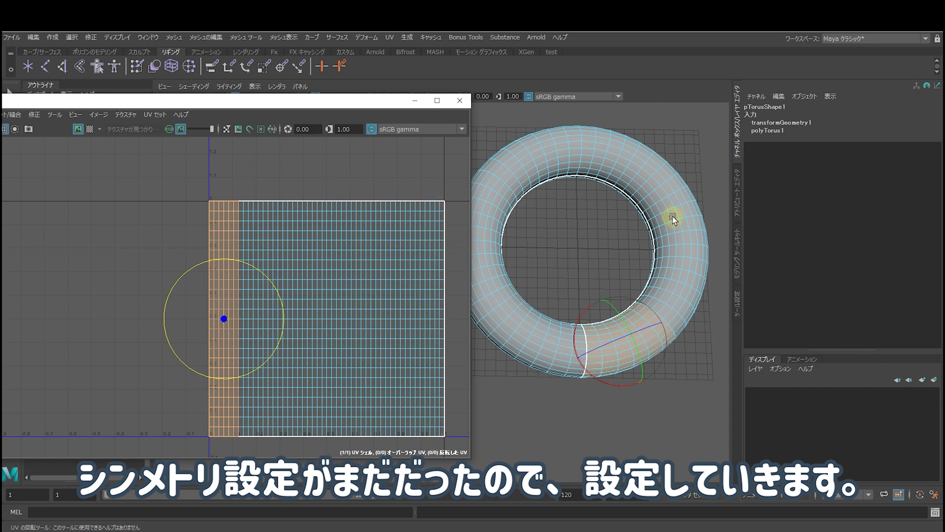
- Set Symmetry to Object Z in Tool Settings and check faces mirror across
click(736, 301)
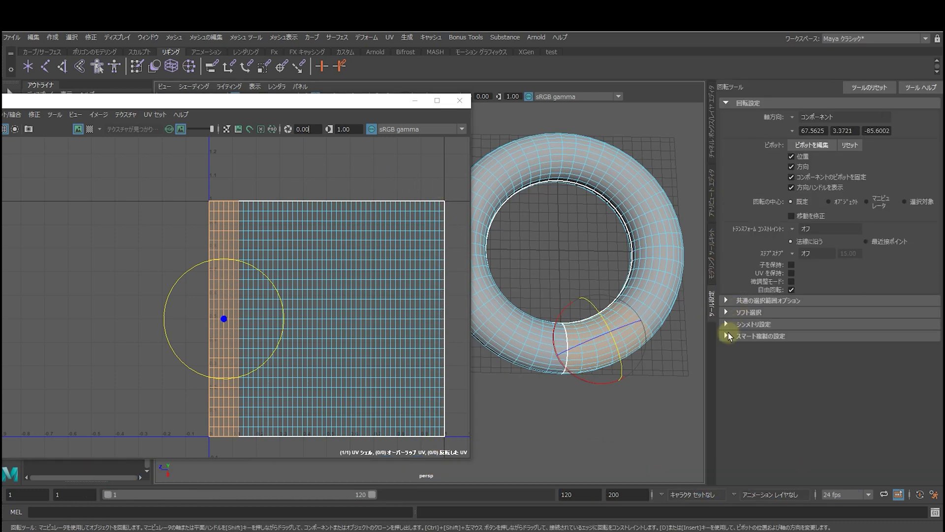
click(726, 325)
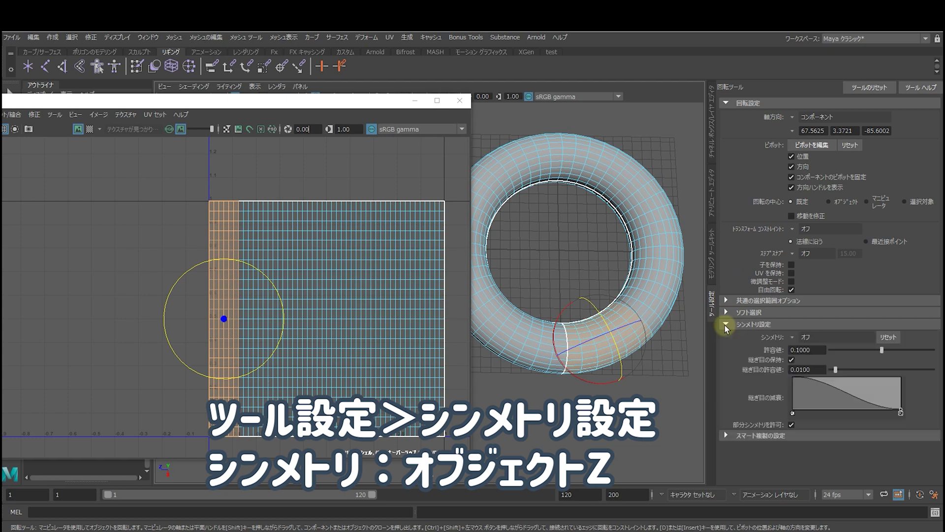
click(791, 338)
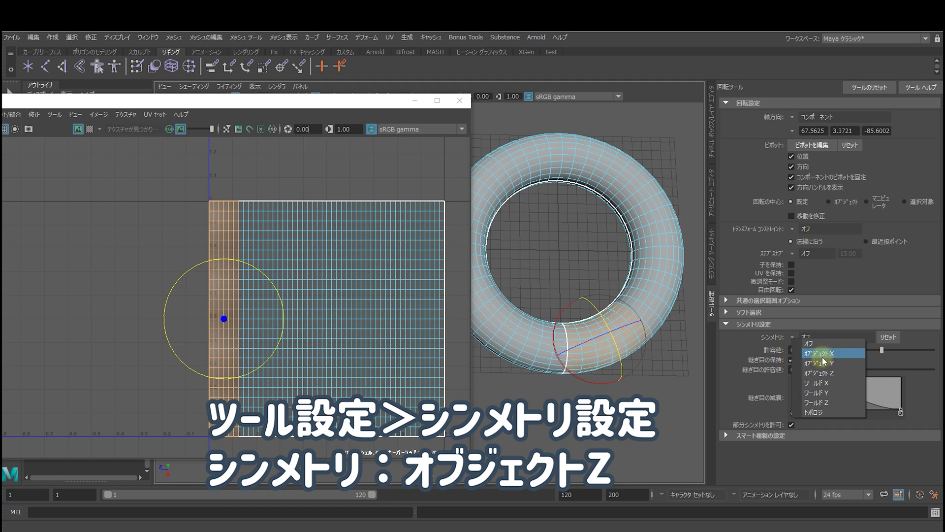
click(814, 373)
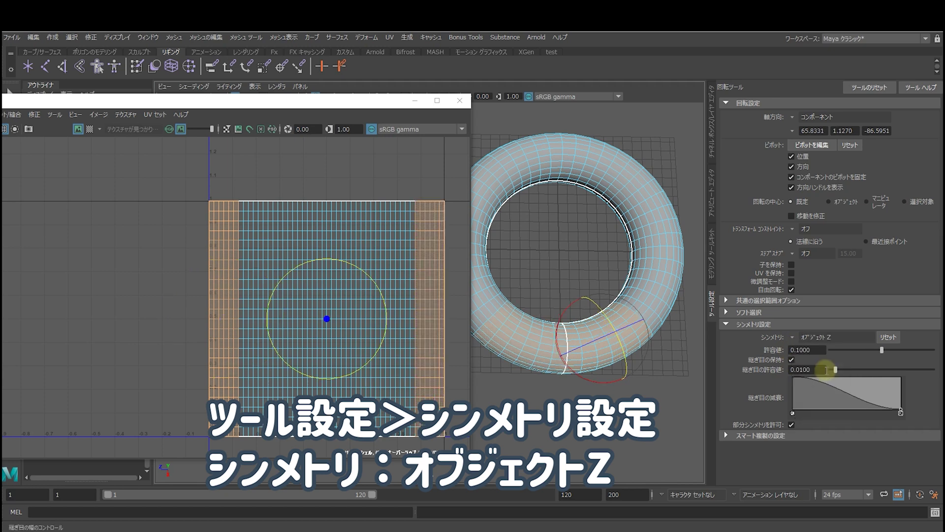
click(508, 334)
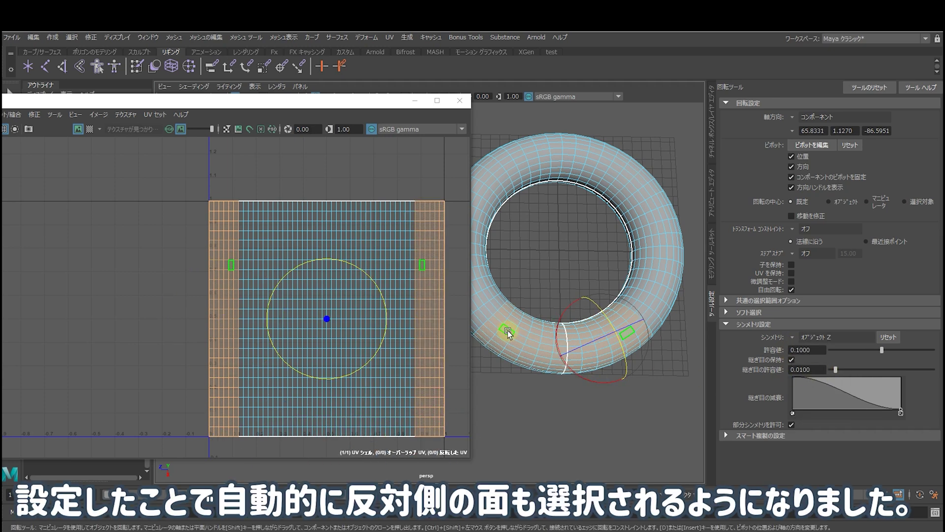
right_click(509, 271)
click(533, 339)
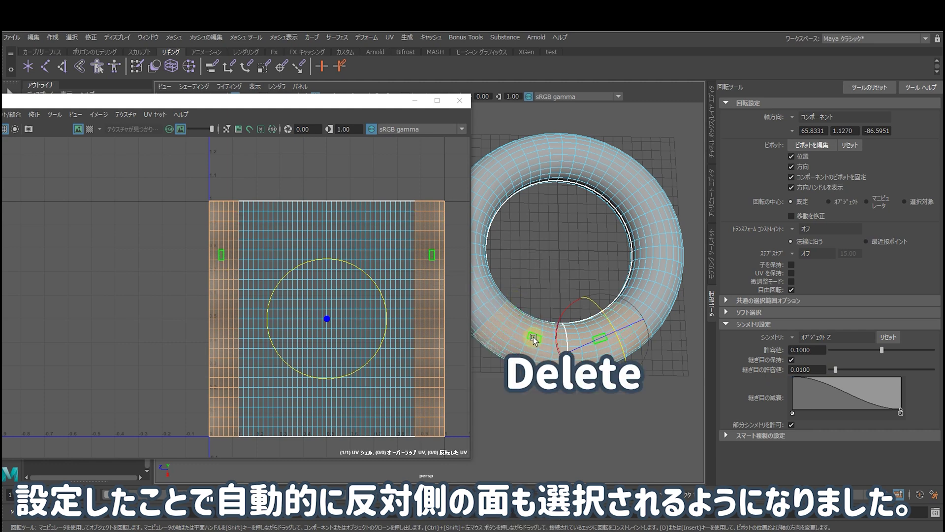
- Delete the selected end faces and tilt the view to inspect the open tube
key(Delete)
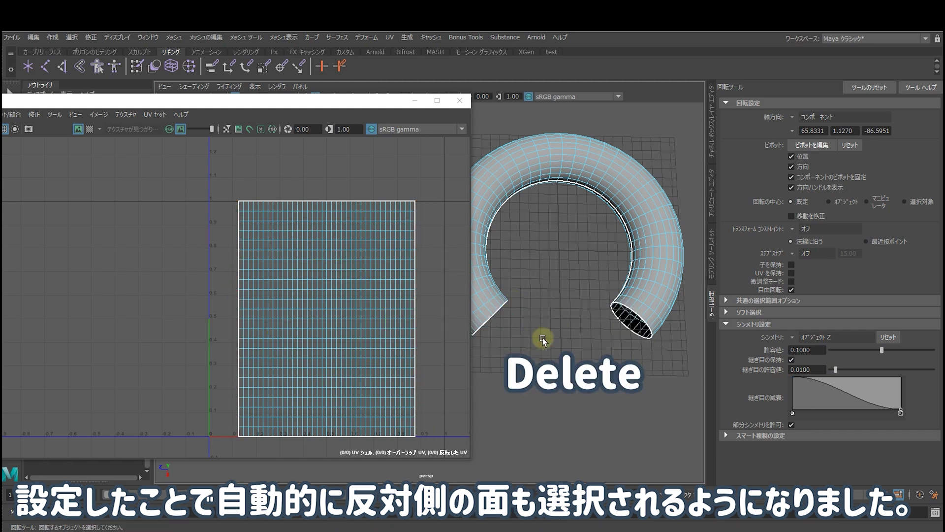
alt+drag(541, 332, 610, 307)
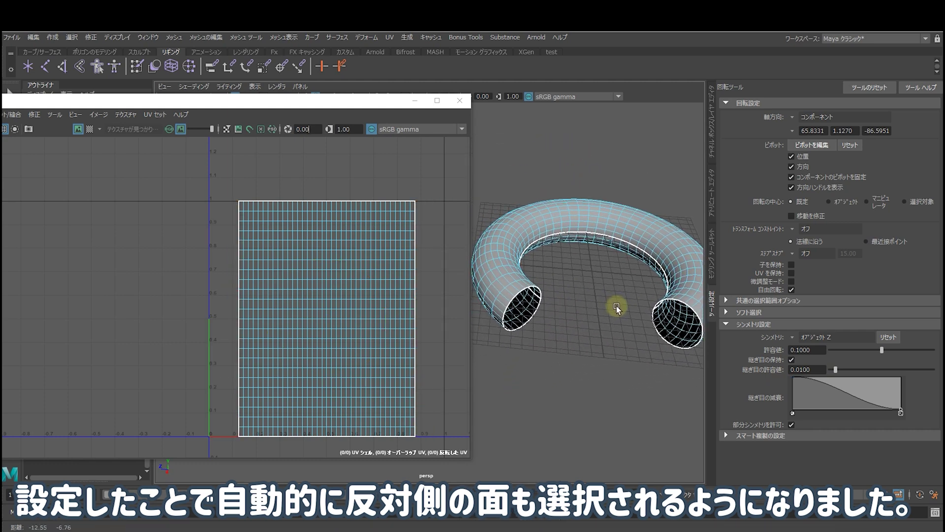
right_drag(604, 313, 603, 279)
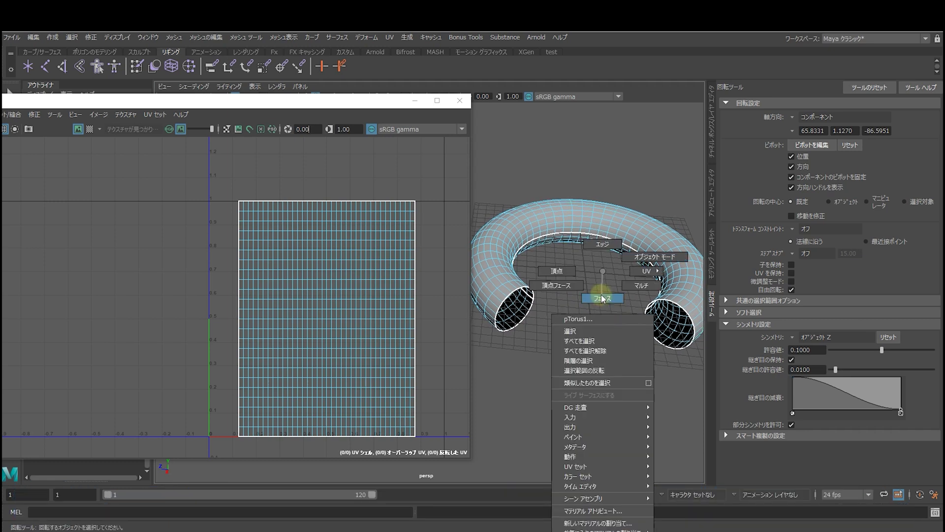
click(511, 298)
mouse_move(511, 297)
mouse_down()
mouse_move(535, 227)
mouse_move(531, 298)
mouse_up()
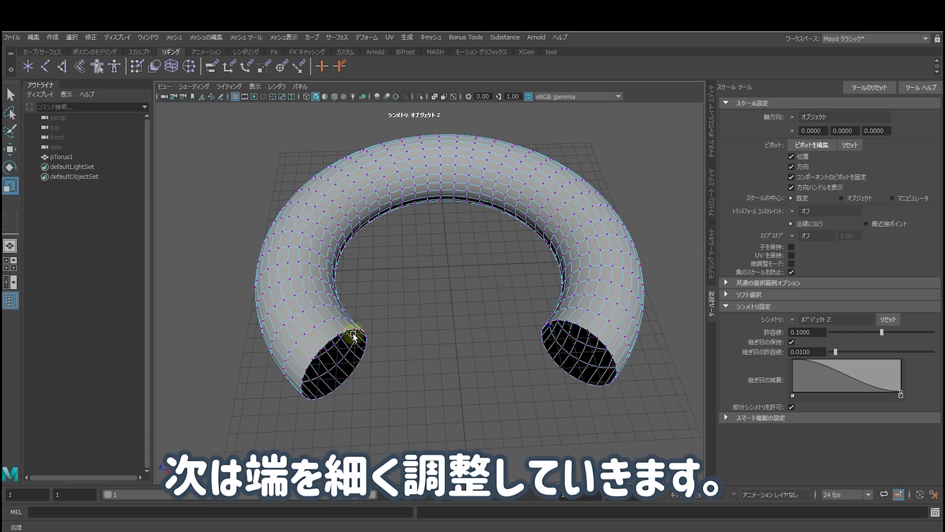
- Select the vertex loop around the tube opening and scale it down to a point
right_click(355, 336)
click(308, 271)
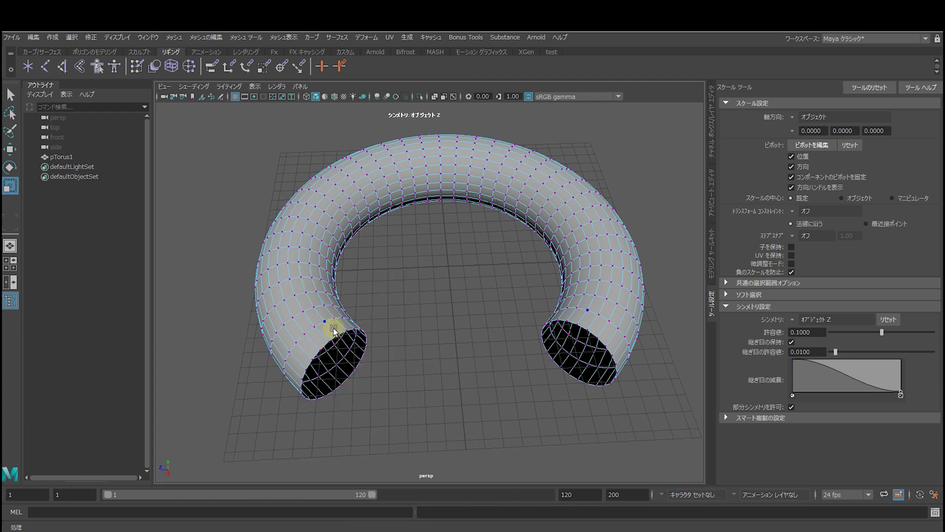
click(339, 333)
scroll(339, 330, up, 3)
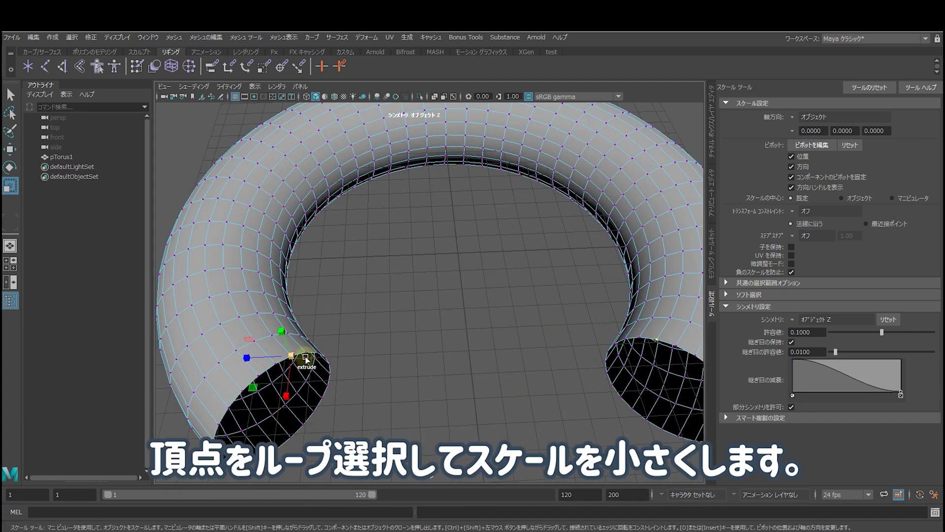
key(q)
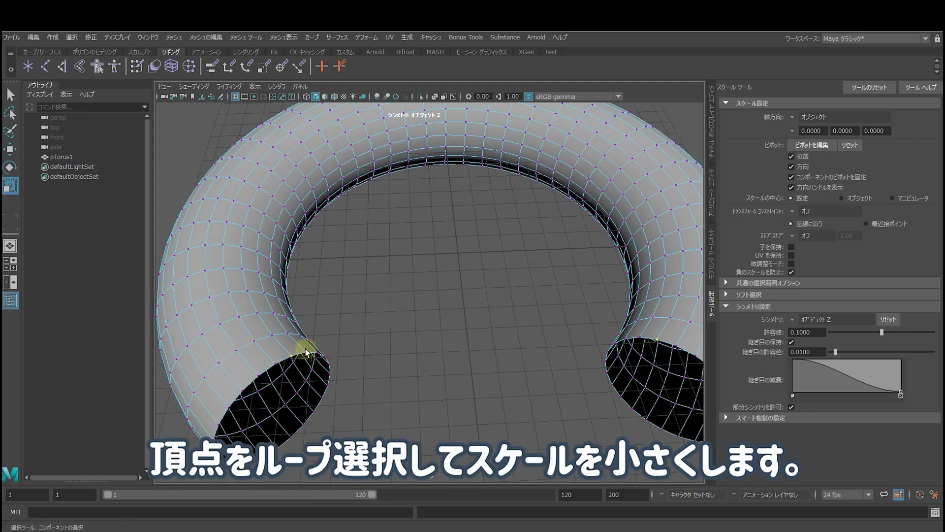
shift+double_click(308, 353)
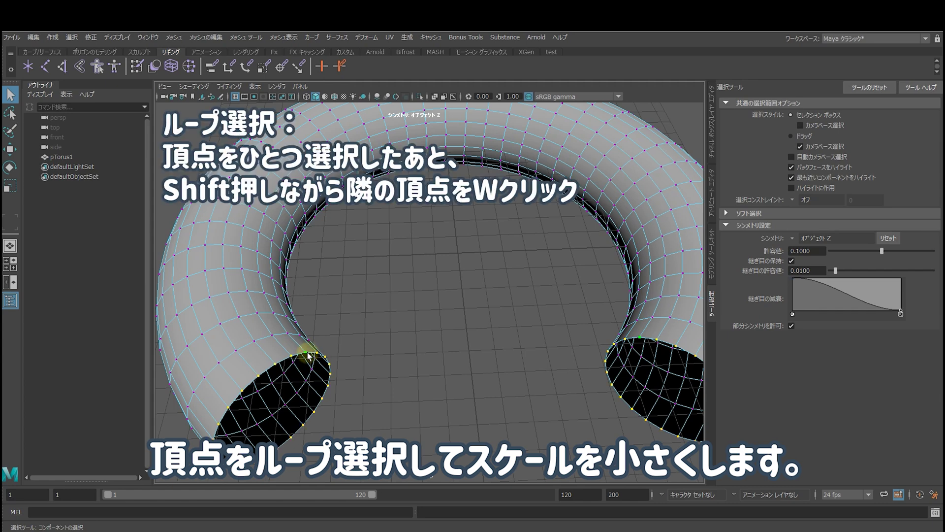
key(r)
mouse_move(276, 410)
mouse_down()
mouse_move(221, 437)
mouse_move(273, 437)
mouse_up()
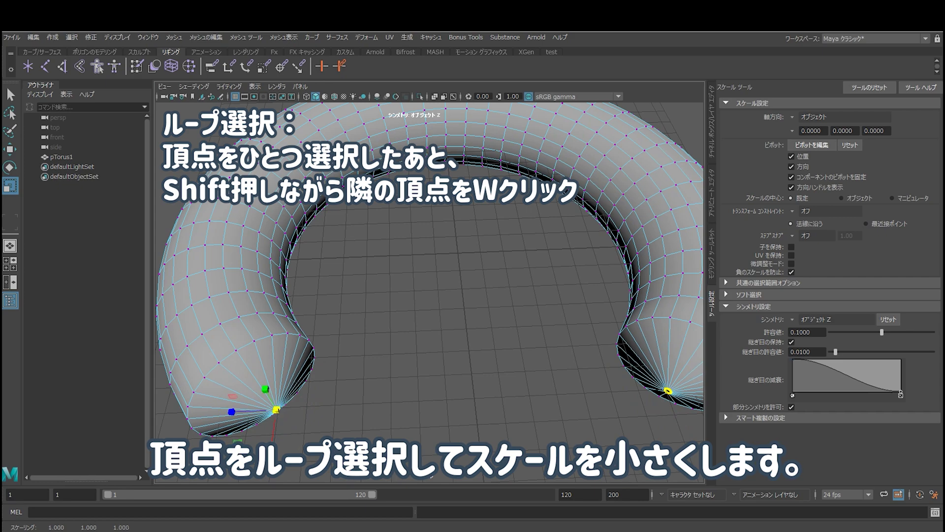
- Zoom in on the tube end and shrink the tip ring and next two rings
alt+drag(197, 390, 391, 299)
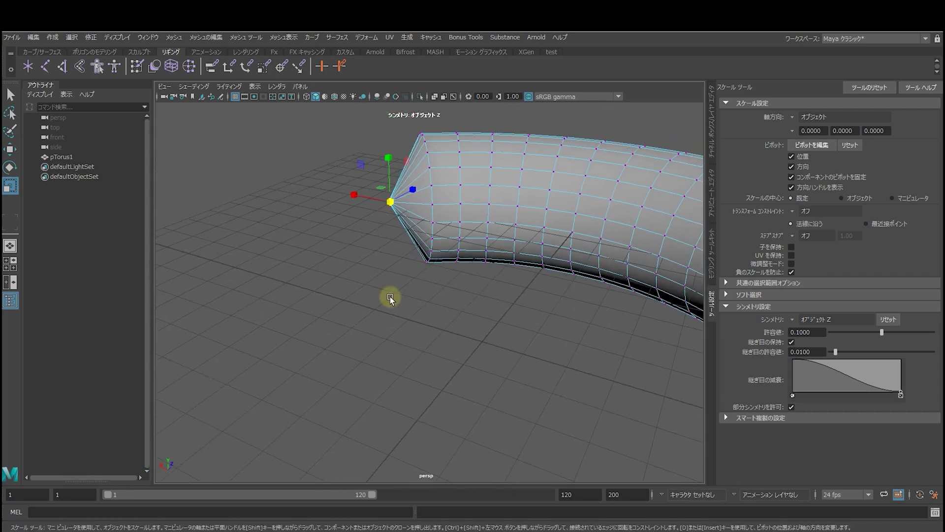
mouse_move(390, 298)
alt+right_down()
mouse_move(338, 375)
mouse_move(382, 392)
mouse_move(386, 371)
alt+right_up()
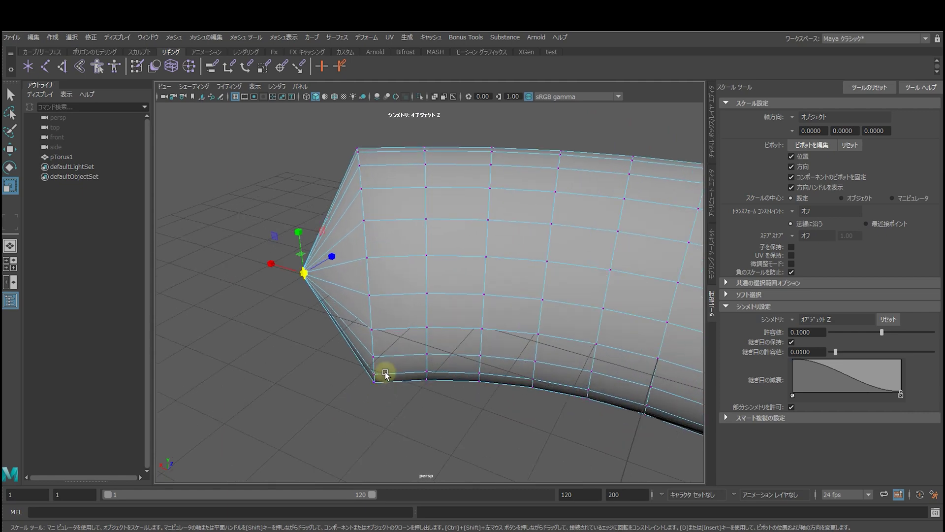
double_click(362, 263)
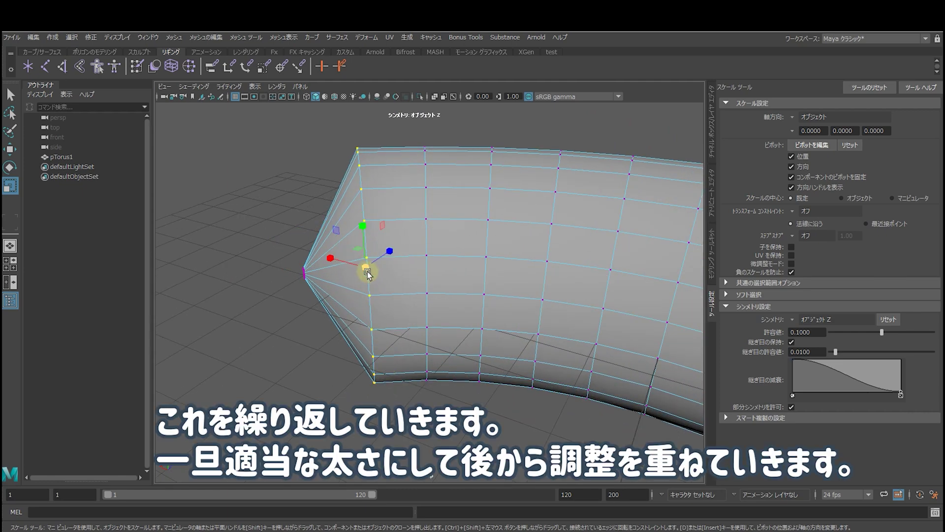
drag(367, 273, 226, 352)
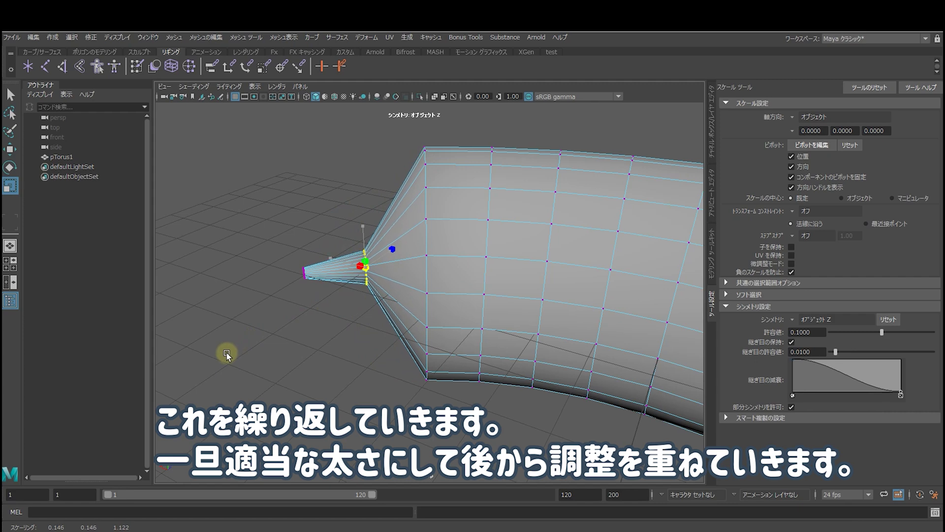
double_click(427, 293)
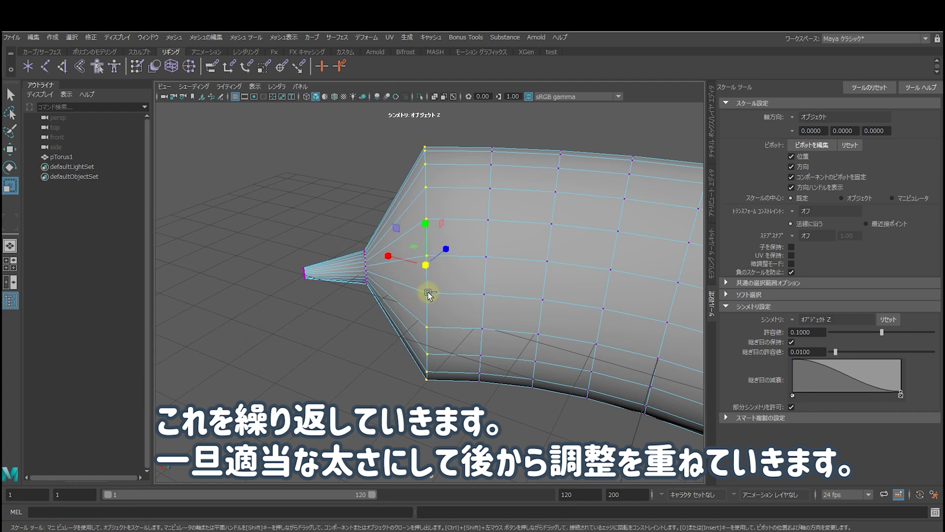
middle_drag(428, 294, 295, 355)
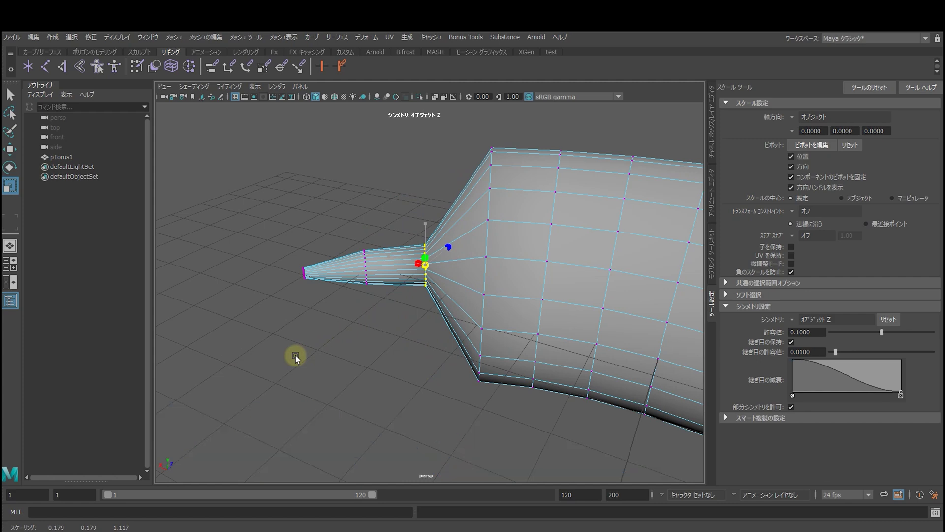
double_click(484, 283)
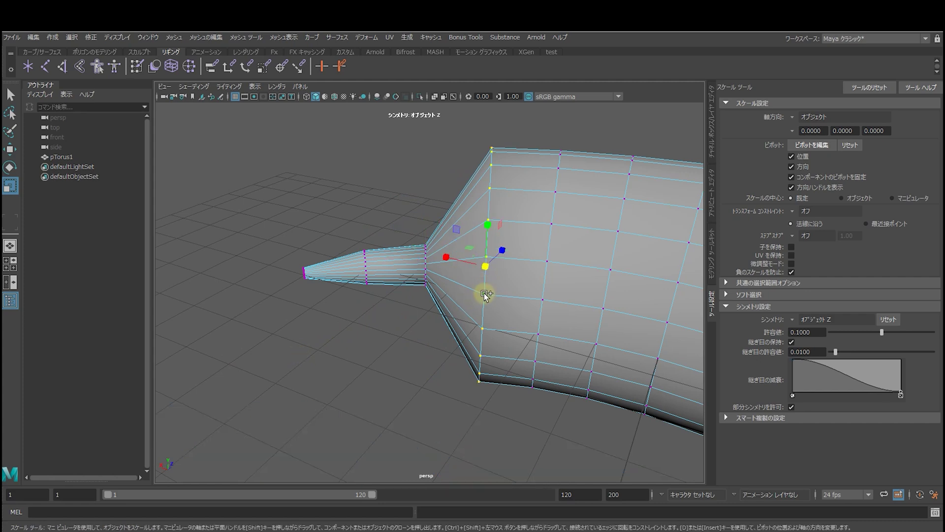
middle_drag(489, 267, 363, 343)
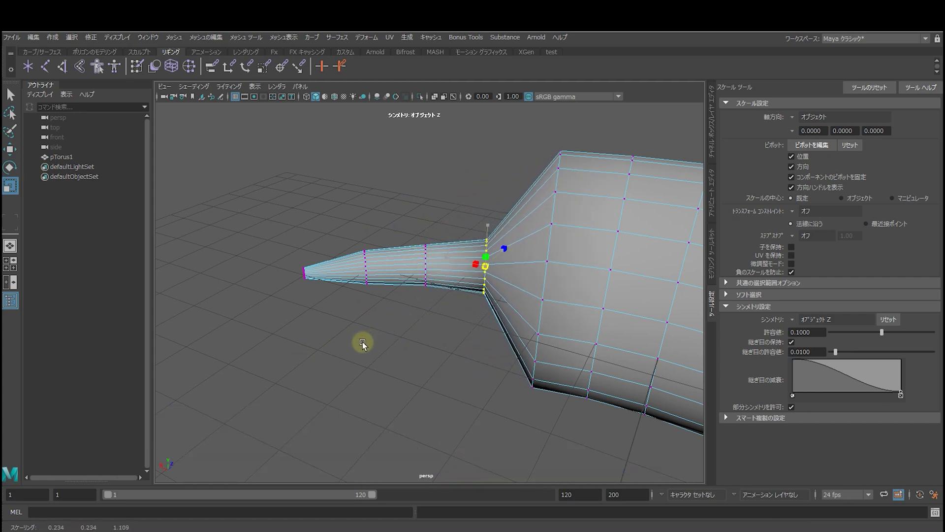
- Narrow the following rings through the neck, blending into the thick part
double_click(545, 261)
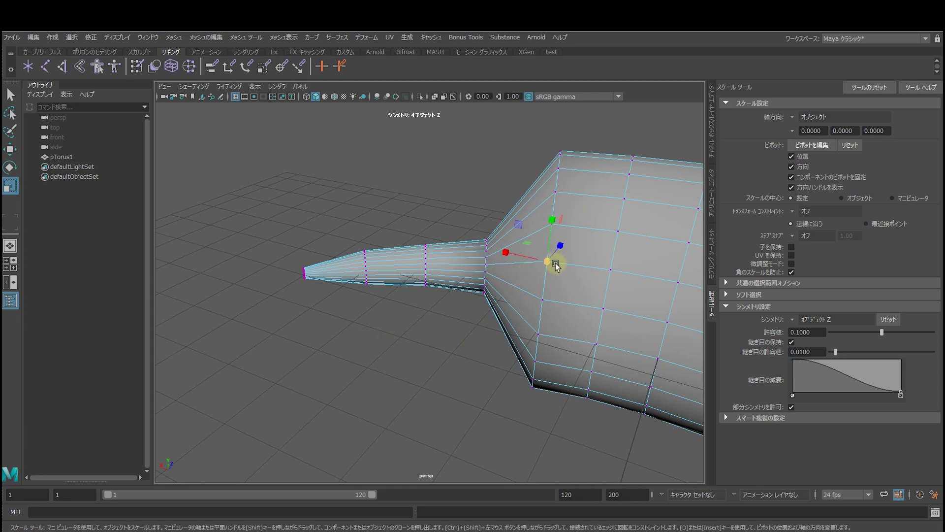
mouse_move(552, 286)
middle_down()
mouse_move(545, 270)
mouse_move(433, 322)
middle_up()
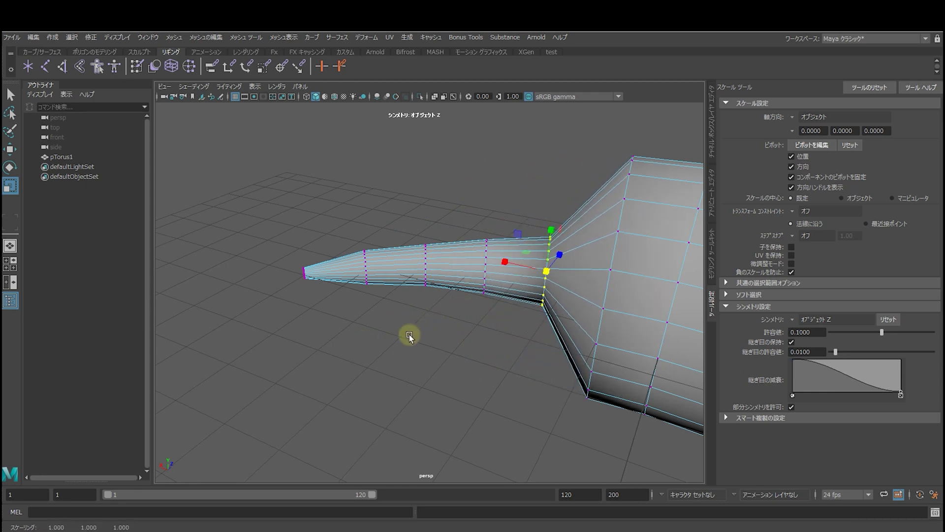
mouse_move(432, 322)
alt+mouse_down()
mouse_move(450, 327)
mouse_move(448, 287)
alt+mouse_up()
double_click(453, 312)
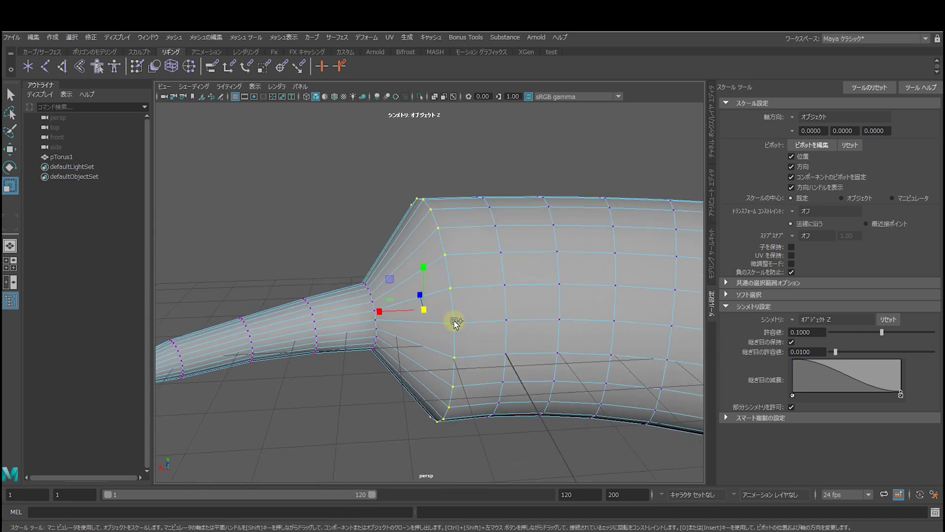
middle_drag(428, 312, 330, 385)
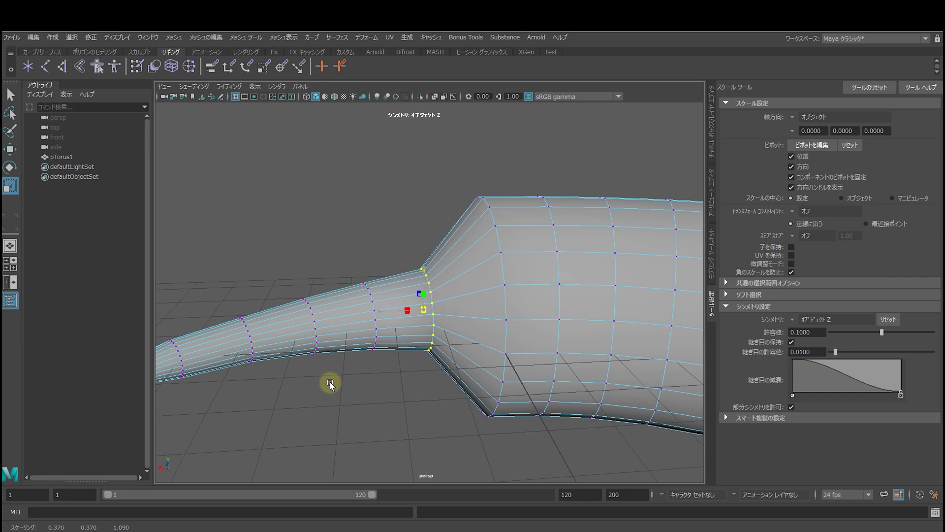
click(510, 286)
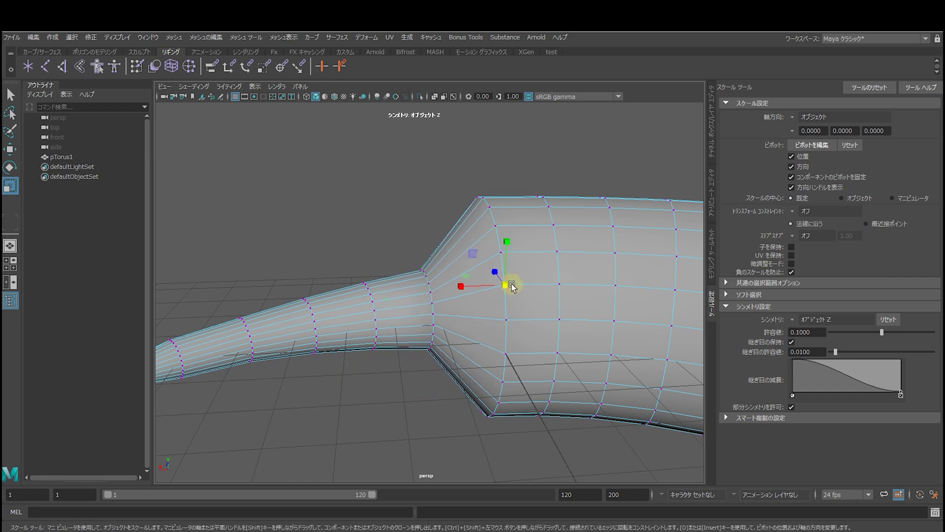
mouse_move(509, 315)
middle_down()
mouse_move(483, 312)
mouse_move(392, 366)
middle_up()
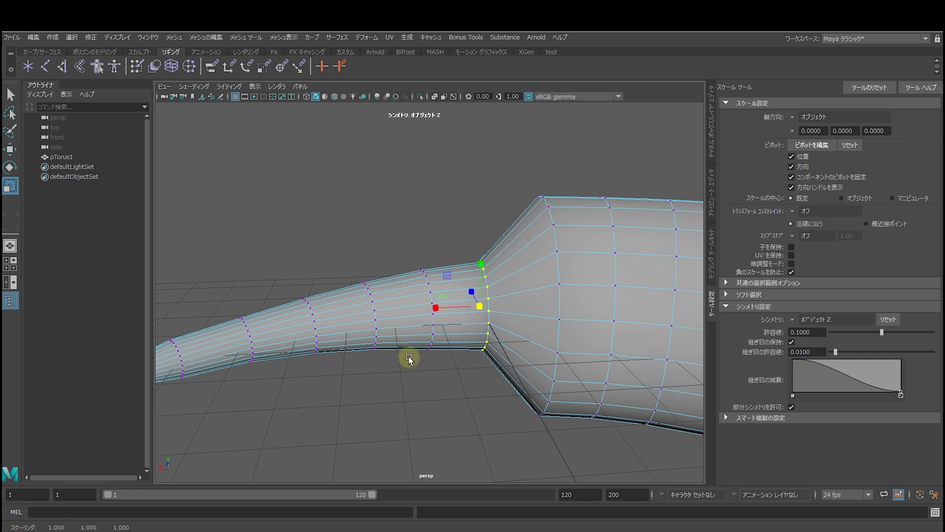
click(552, 284)
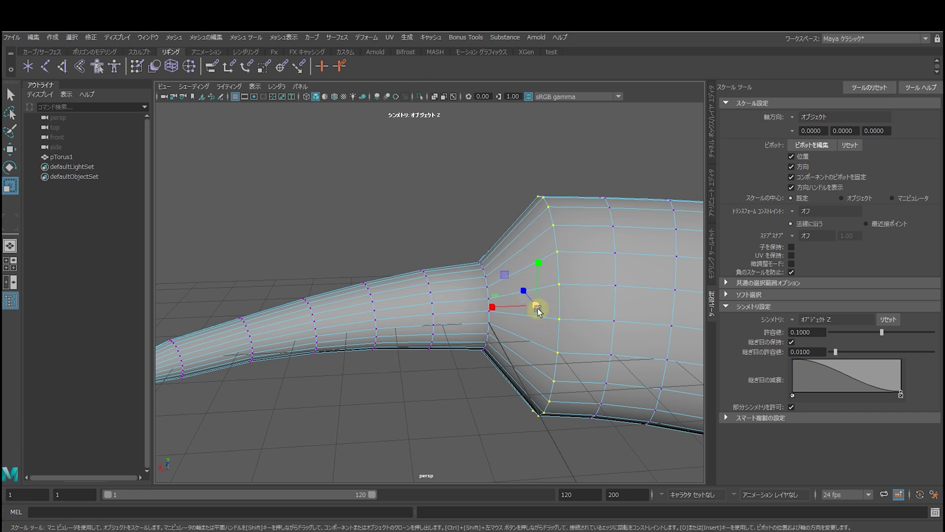
middle_drag(538, 312, 452, 370)
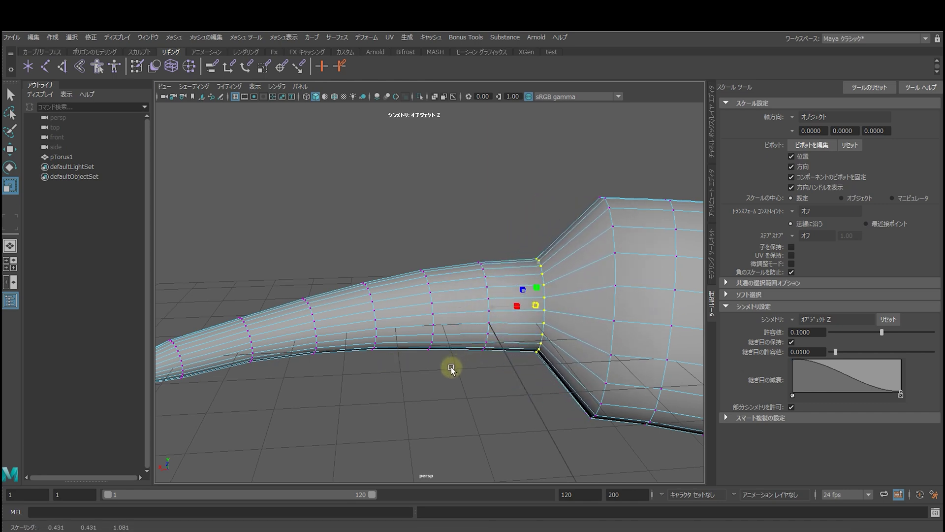
- Shrink the next four vertex rings to ease the transition into the thick section
double_click(610, 285)
middle_drag(595, 308, 517, 362)
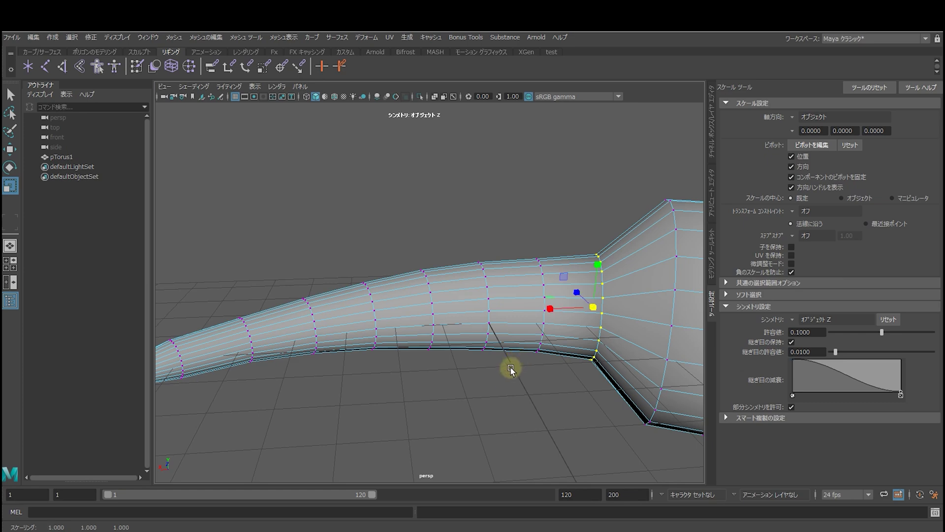
mouse_move(511, 369)
alt+mouse_down()
mouse_move(533, 390)
mouse_move(540, 338)
alt+mouse_up()
double_click(536, 295)
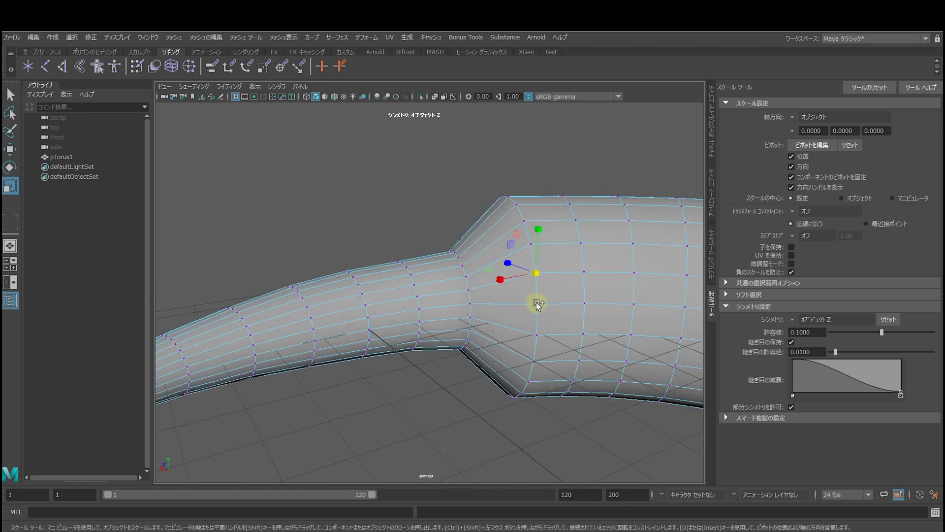
mouse_move(534, 306)
middle_down()
mouse_move(507, 296)
mouse_move(443, 348)
middle_up()
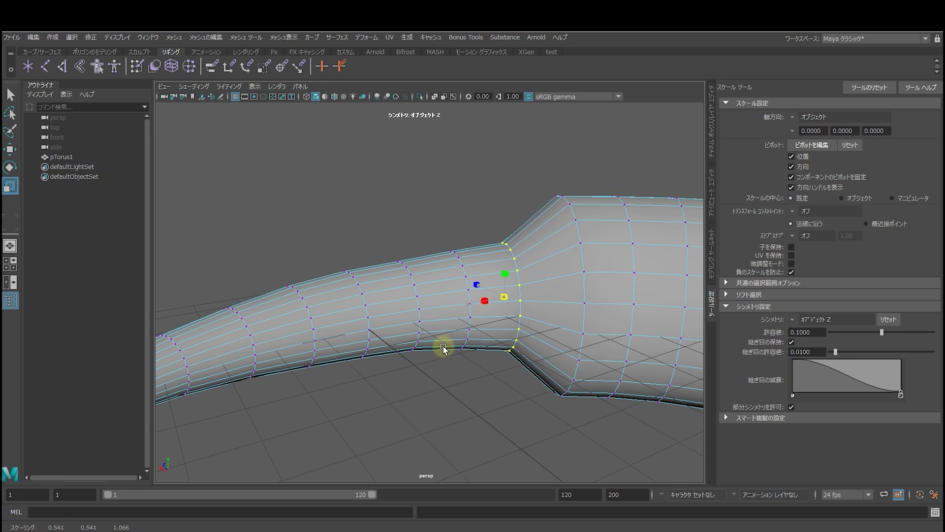
double_click(577, 275)
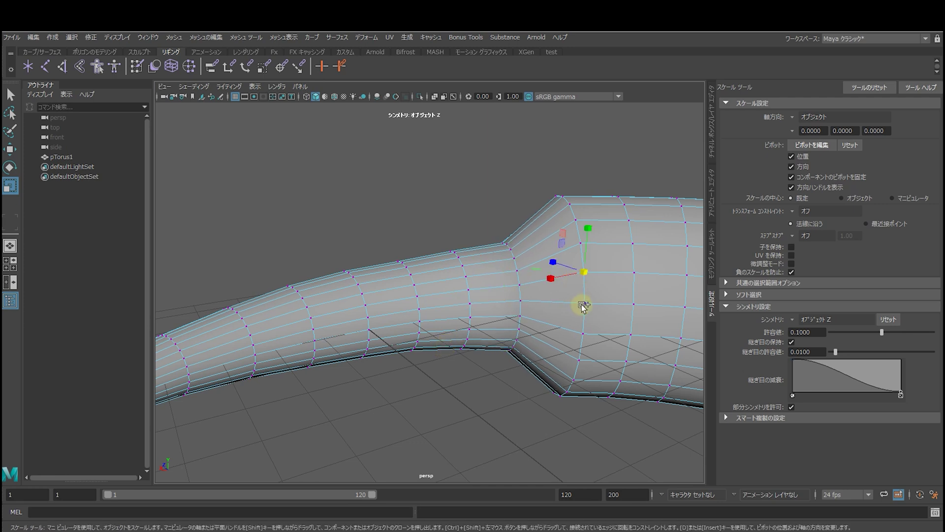
middle_drag(552, 297, 494, 339)
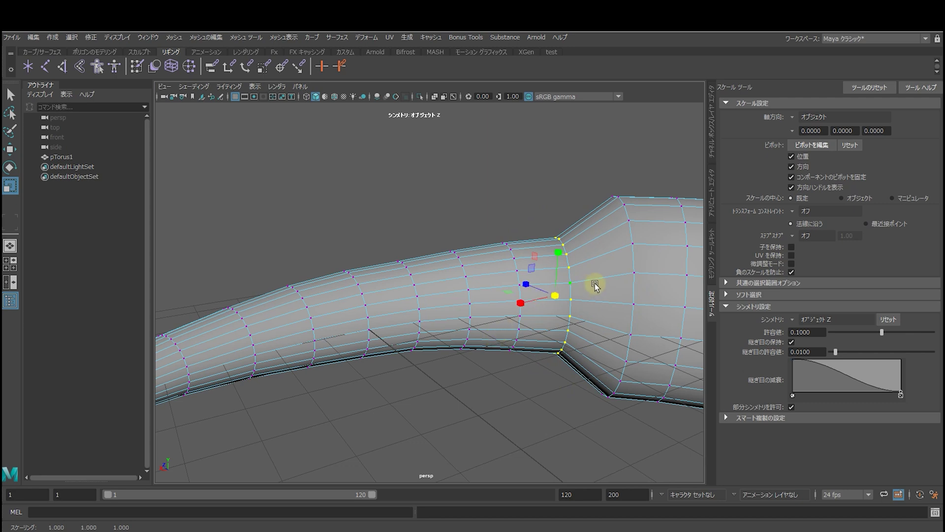
double_click(630, 272)
mouse_move(606, 300)
mouse_down()
mouse_move(566, 316)
mouse_move(515, 372)
mouse_move(548, 370)
mouse_up()
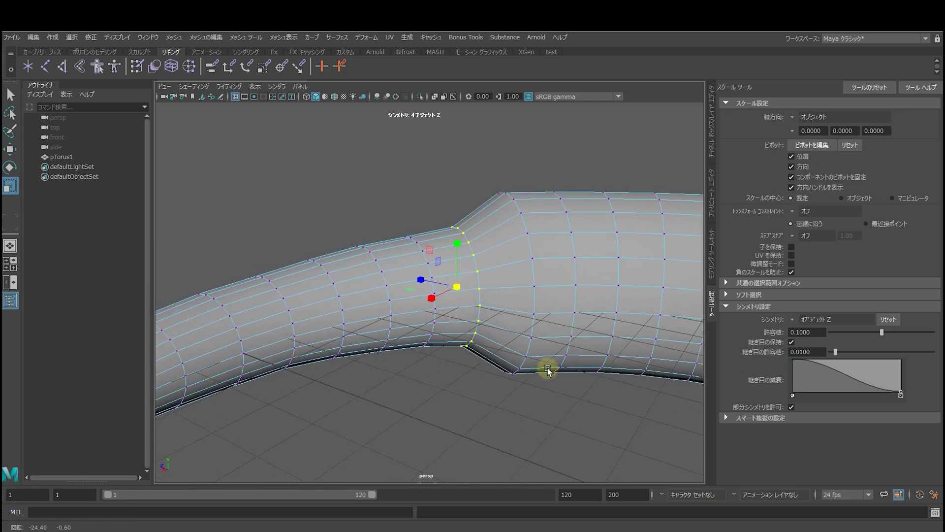
- Slightly narrow further rings and enlarge one middle ring to even the thickness
double_click(534, 295)
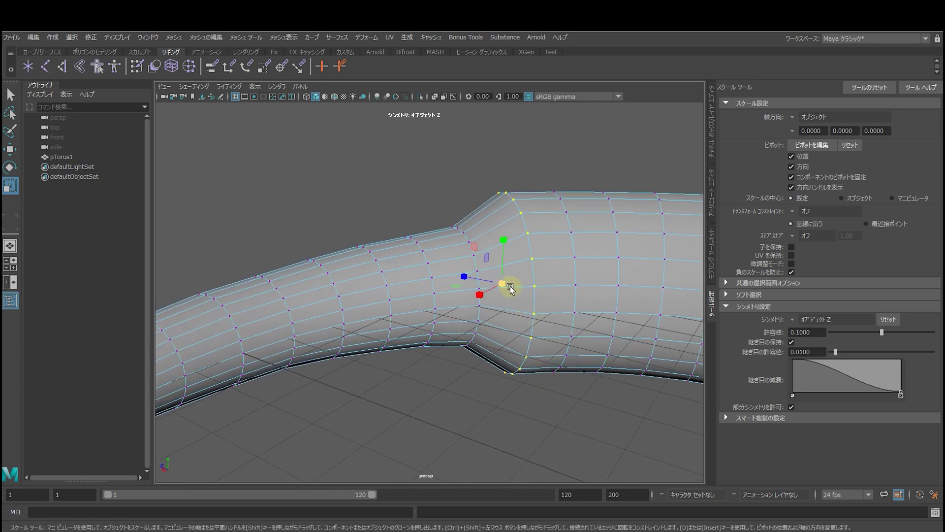
drag(510, 289, 470, 318)
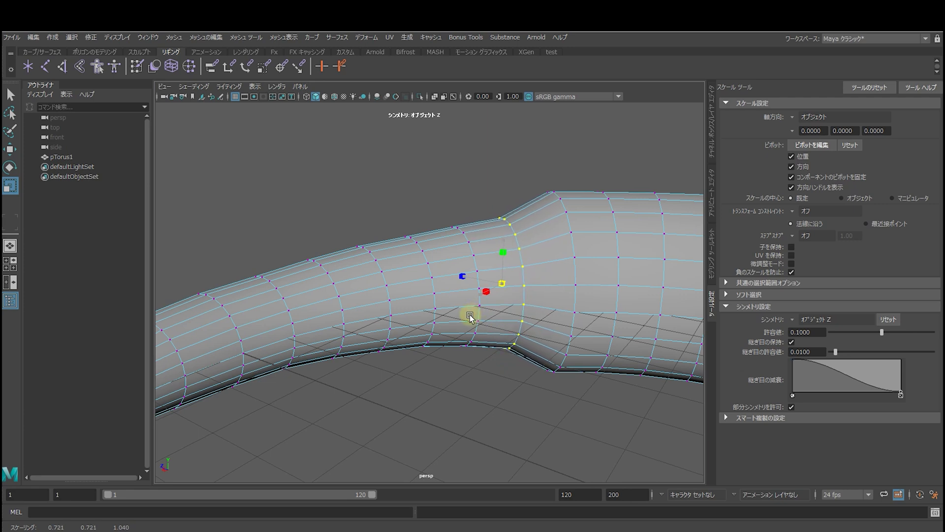
double_click(576, 260)
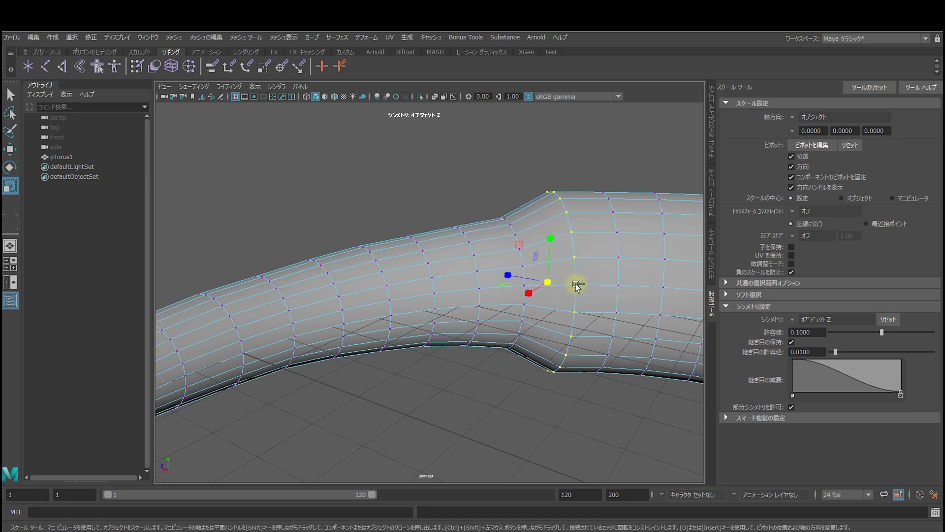
drag(548, 282, 524, 301)
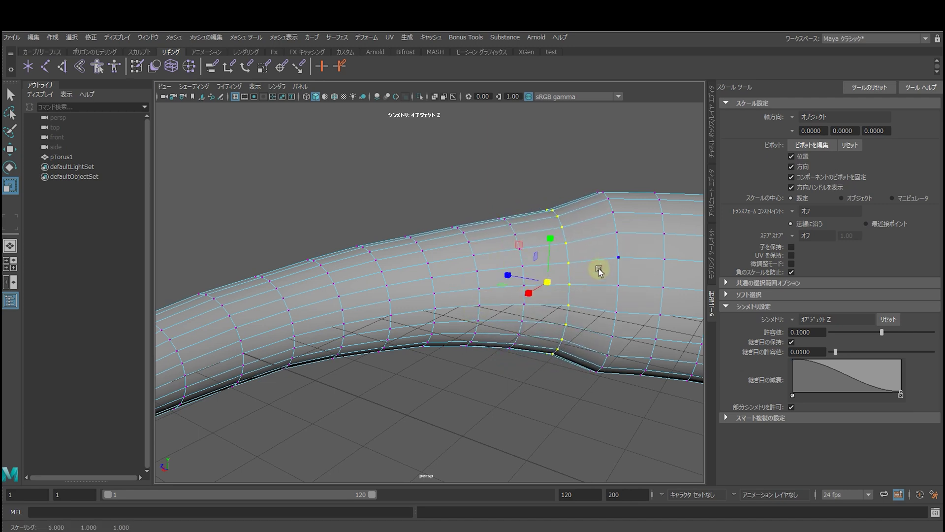
double_click(615, 261)
drag(613, 285, 579, 298)
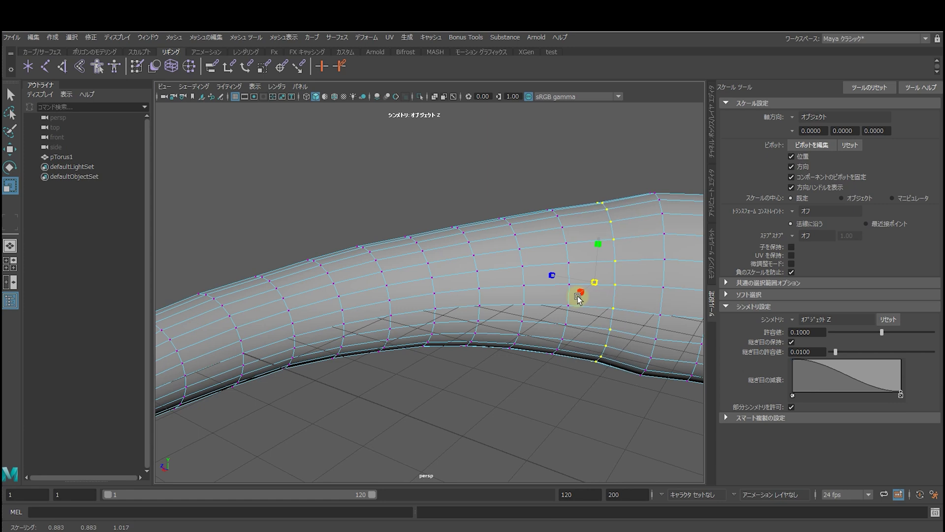
double_click(664, 260)
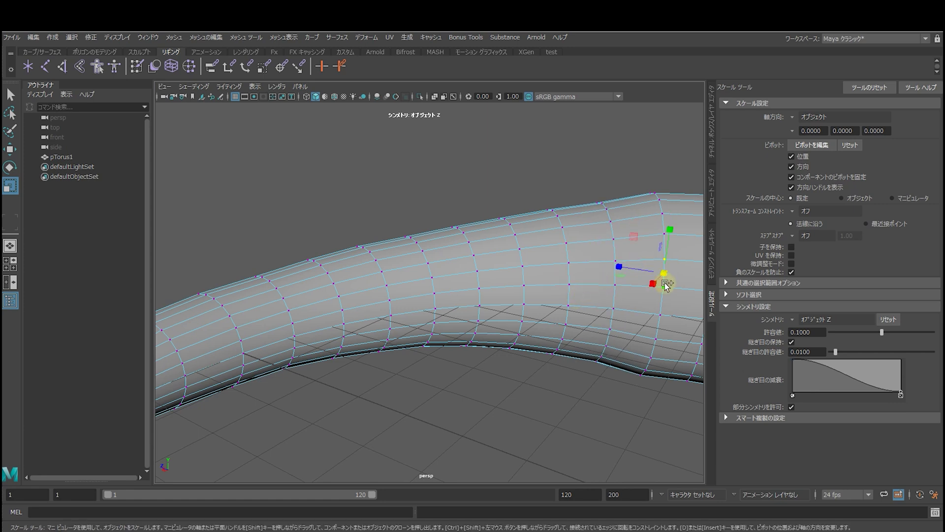
mouse_move(645, 291)
mouse_down()
mouse_move(608, 317)
mouse_move(623, 313)
mouse_up()
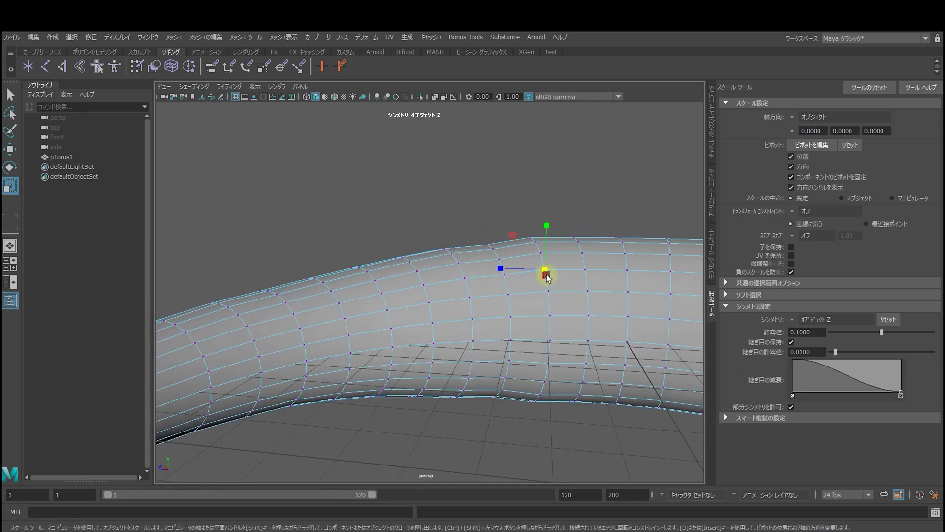
drag(534, 318, 569, 351)
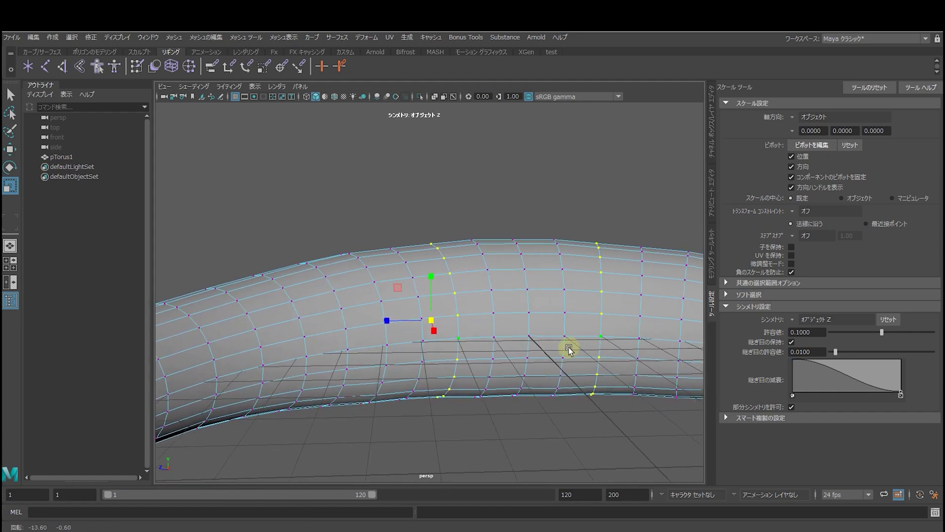
double_click(531, 284)
drag(516, 311, 520, 312)
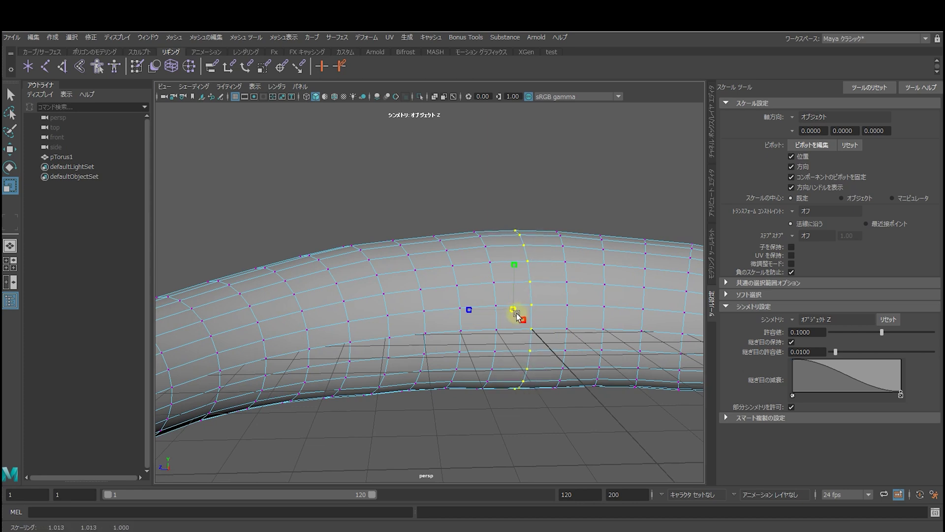
- Clear the selection, orbit to look down on the torus, and shrink a ring inward
click(511, 396)
scroll(511, 401, down, 3)
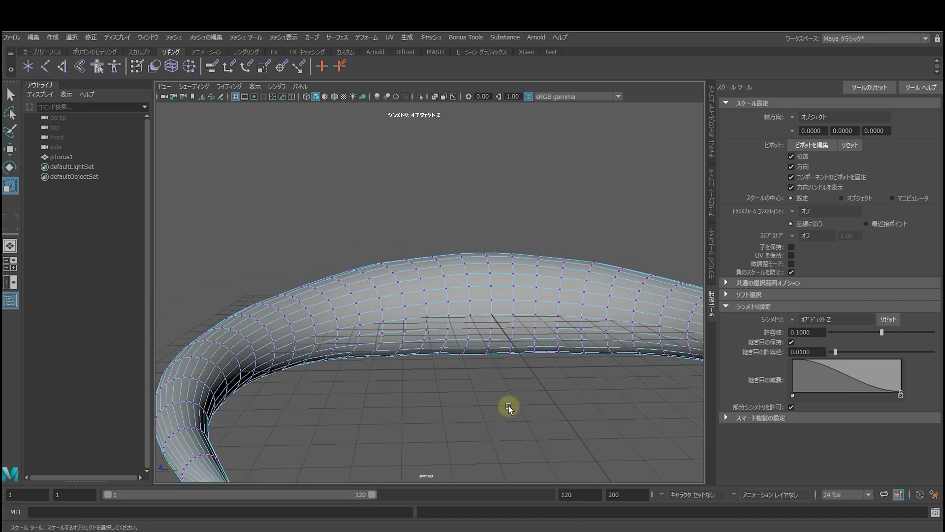
scroll(508, 404, down, 3)
mouse_move(507, 404)
alt+mouse_down()
mouse_move(458, 371)
mouse_move(521, 374)
mouse_move(521, 397)
alt+mouse_up()
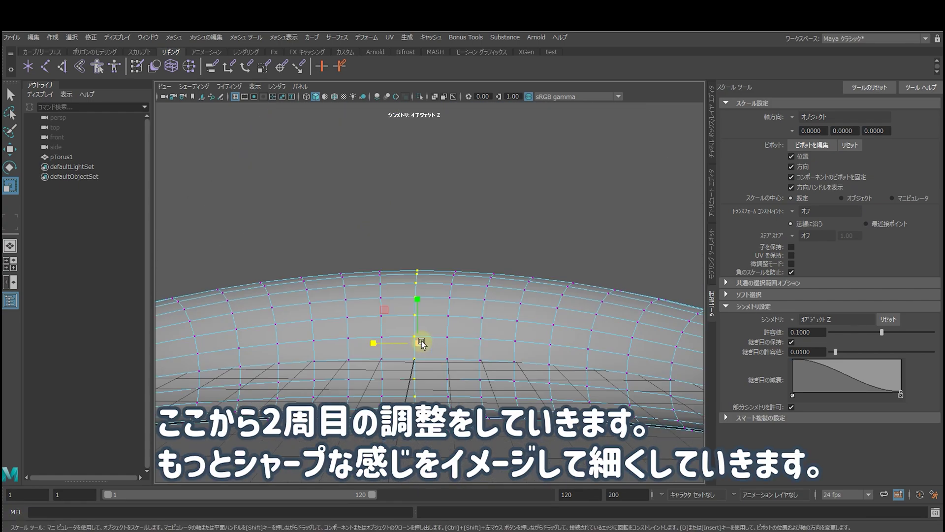
drag(422, 343, 414, 344)
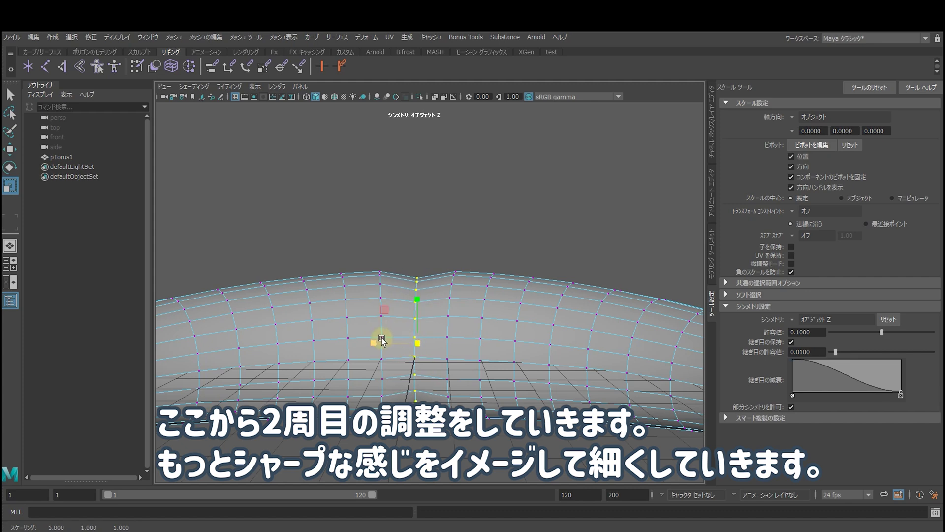
- Shrink the first vertex rings of the thick section inward, to about 0.917 and 0.925
key(q)
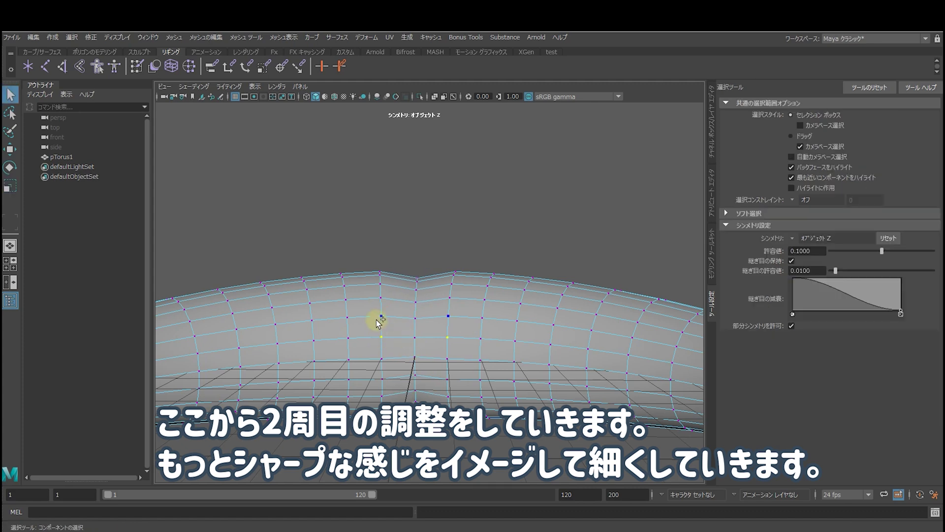
key(r)
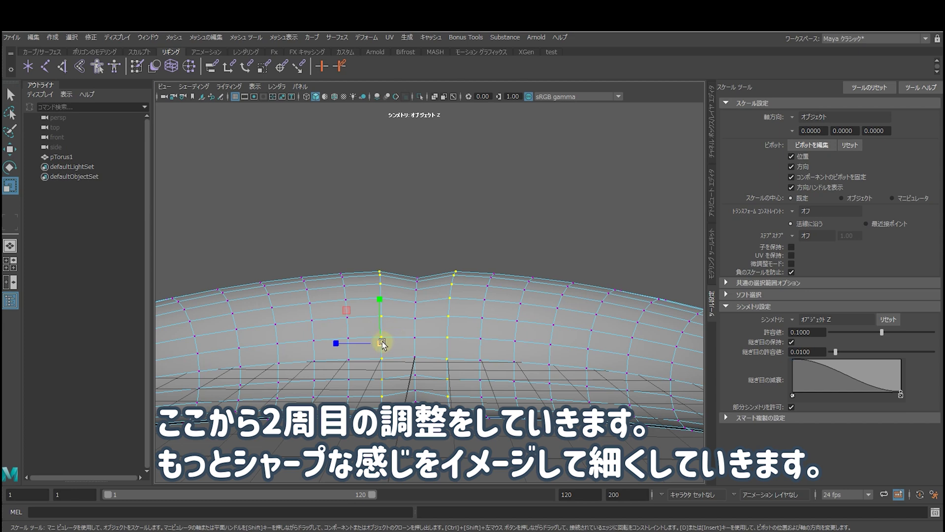
drag(382, 343, 371, 351)
click(353, 335)
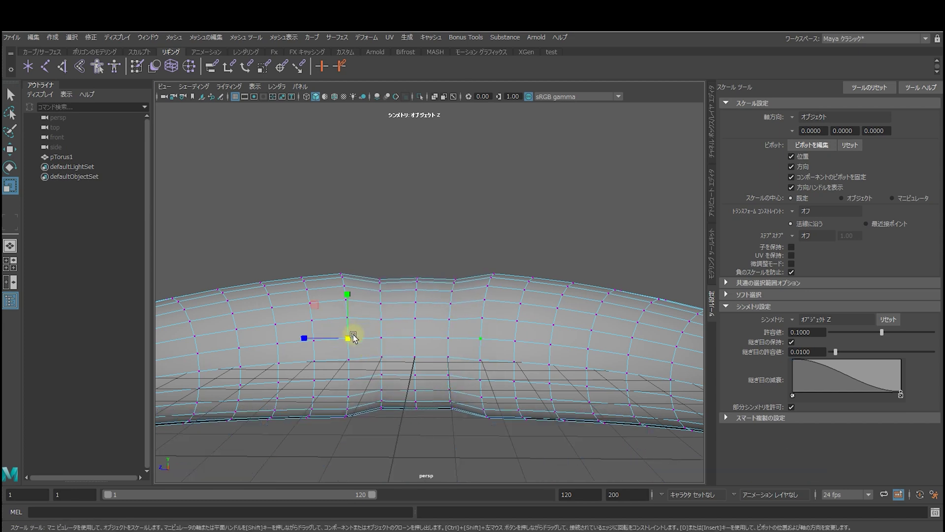
drag(347, 350, 335, 357)
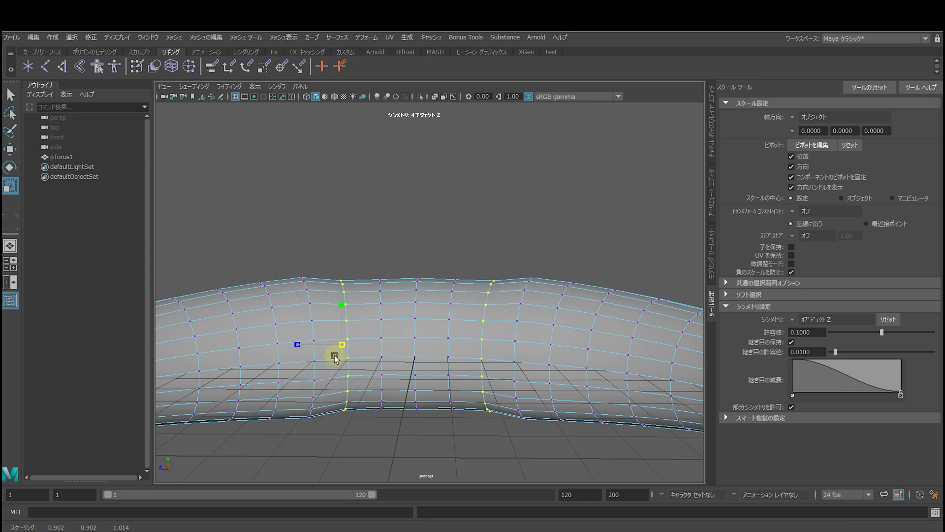
click(315, 337)
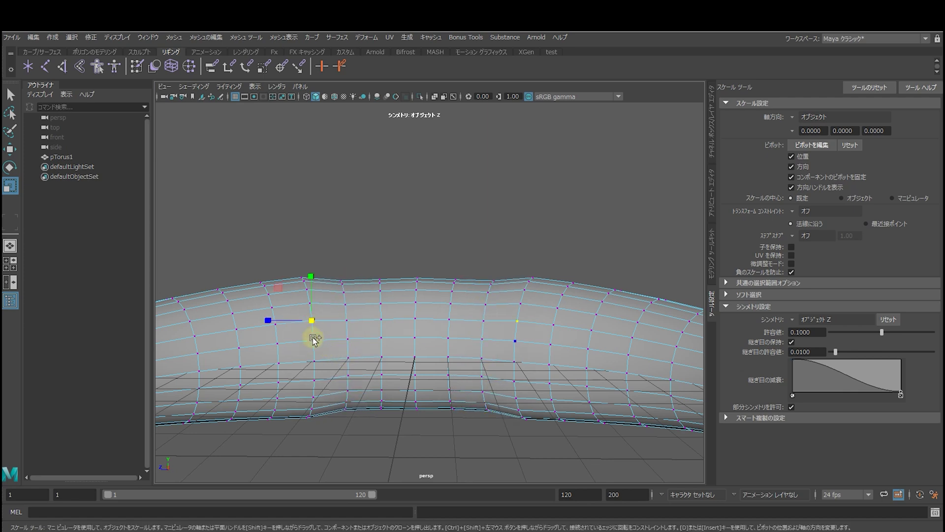
drag(304, 349, 297, 358)
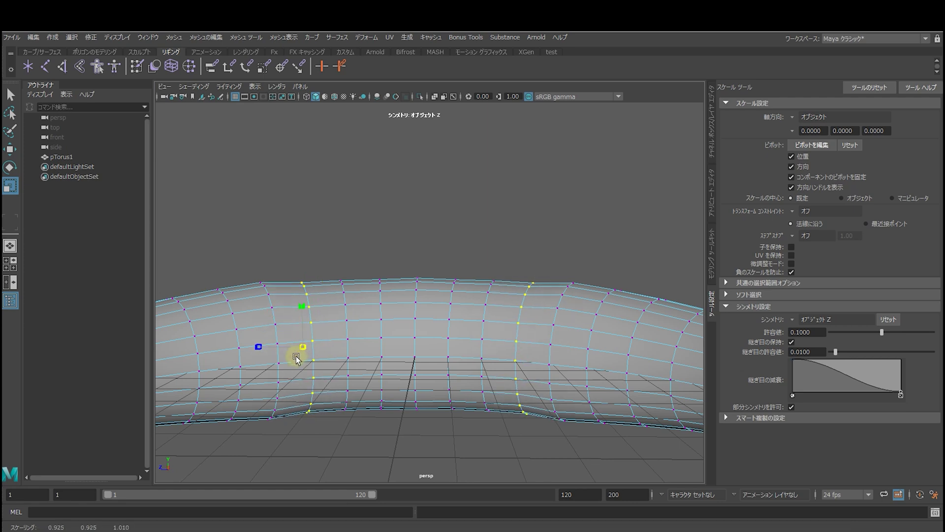
- Shrink the next two vertex rings inward to about 0.933 and 0.942
click(280, 335)
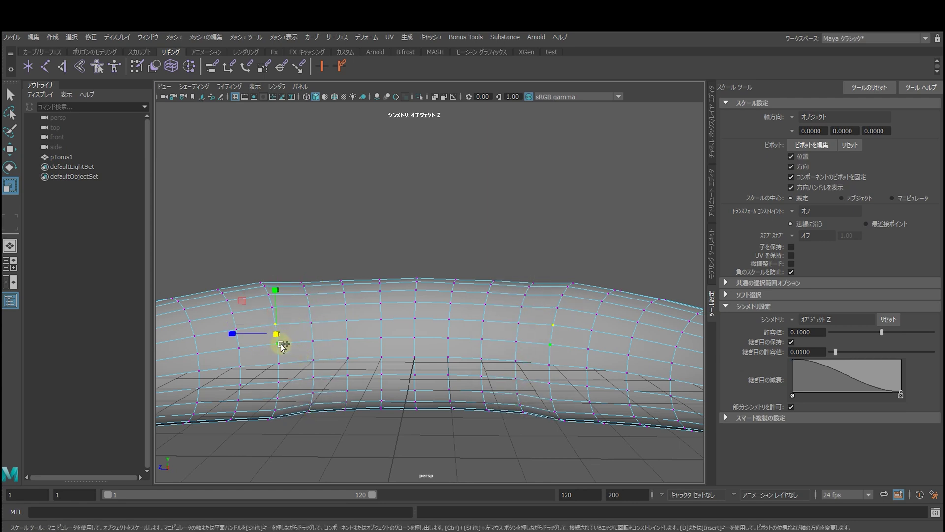
double_click(280, 344)
drag(262, 350, 257, 362)
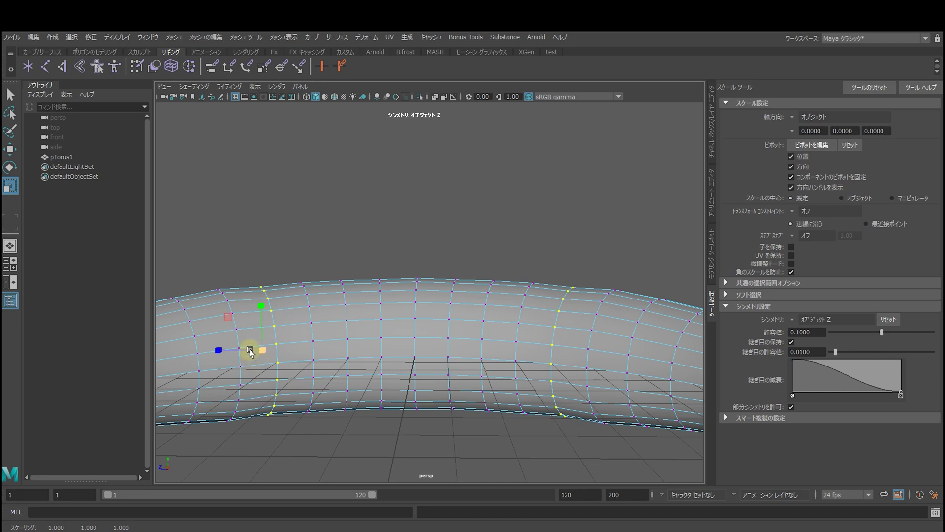
click(235, 332)
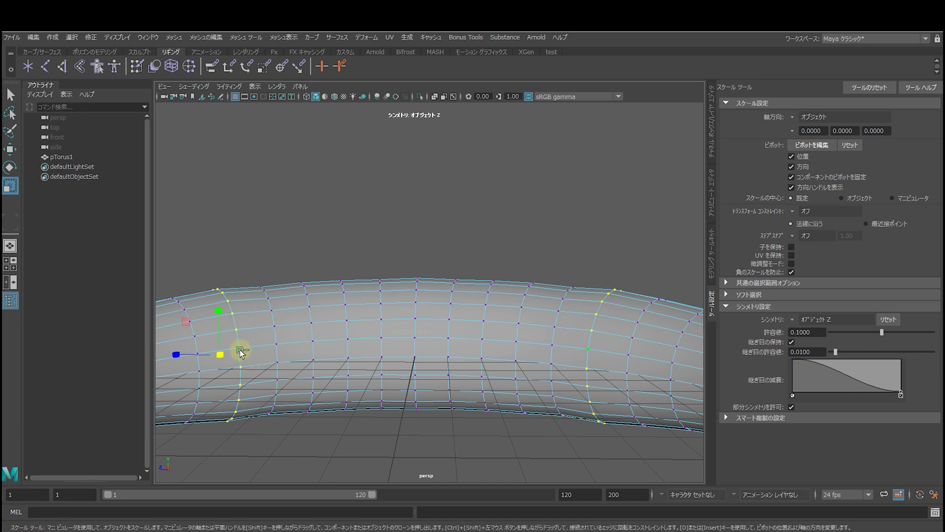
drag(242, 353, 215, 366)
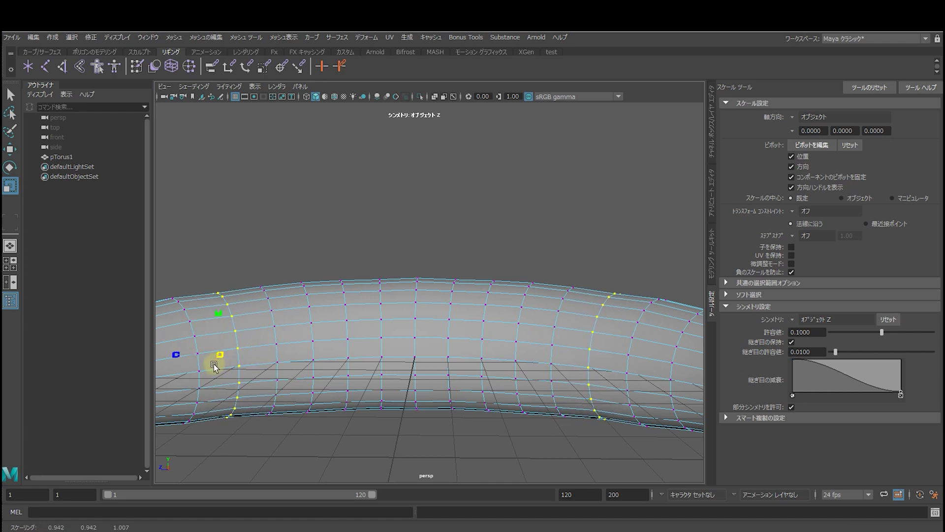
alt+drag(293, 415, 235, 418)
- Shrink the next vertex ring inward to about 0.951
alt+drag(311, 346, 314, 333)
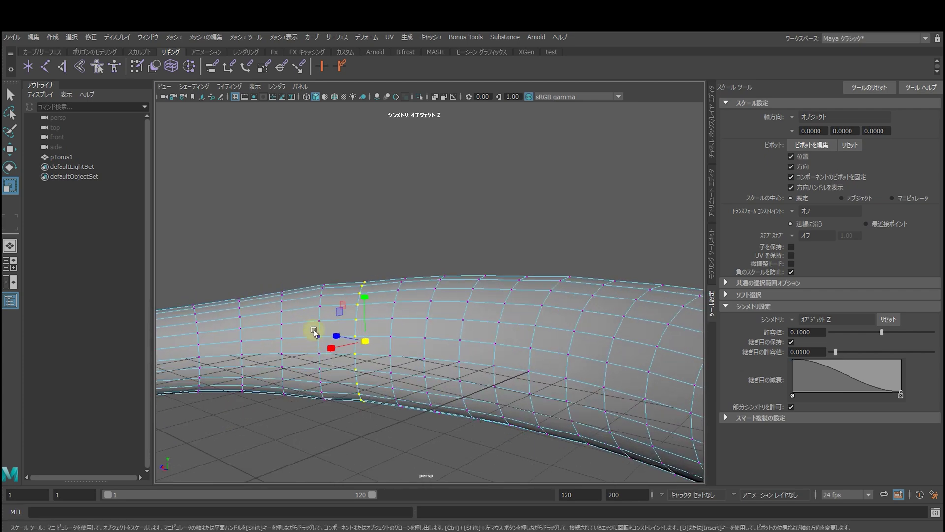
double_click(319, 322)
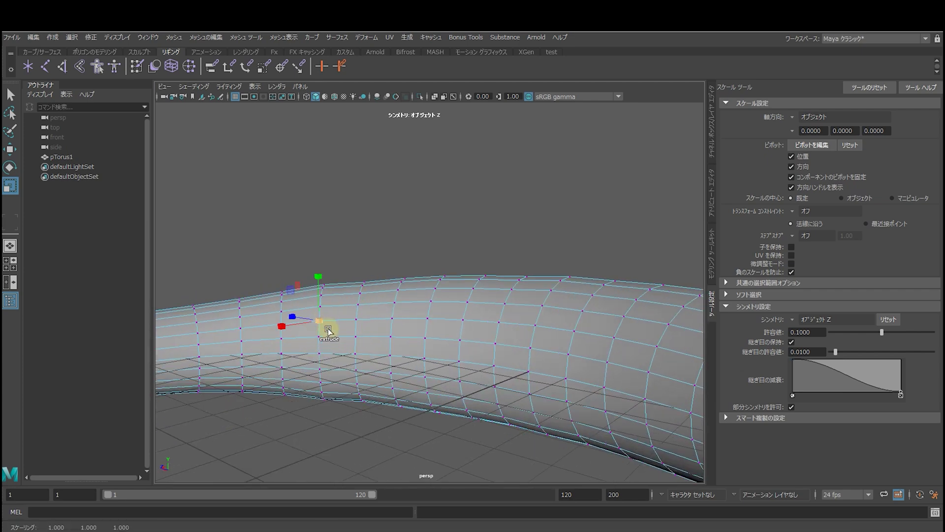
double_click(320, 359)
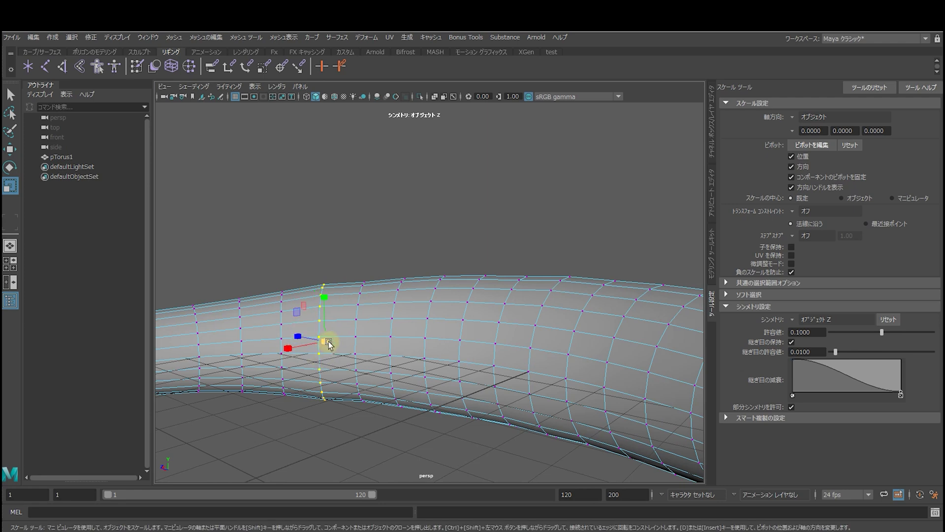
drag(329, 343, 324, 347)
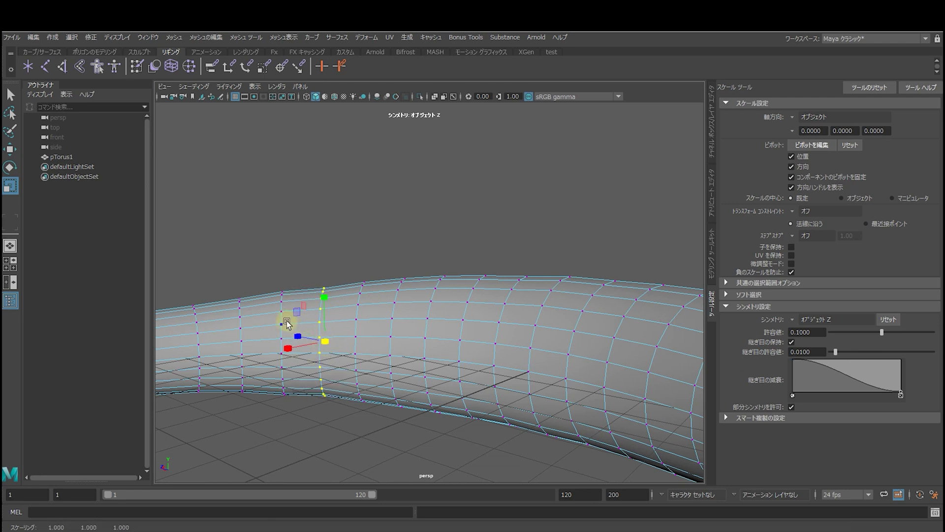
double_click(284, 322)
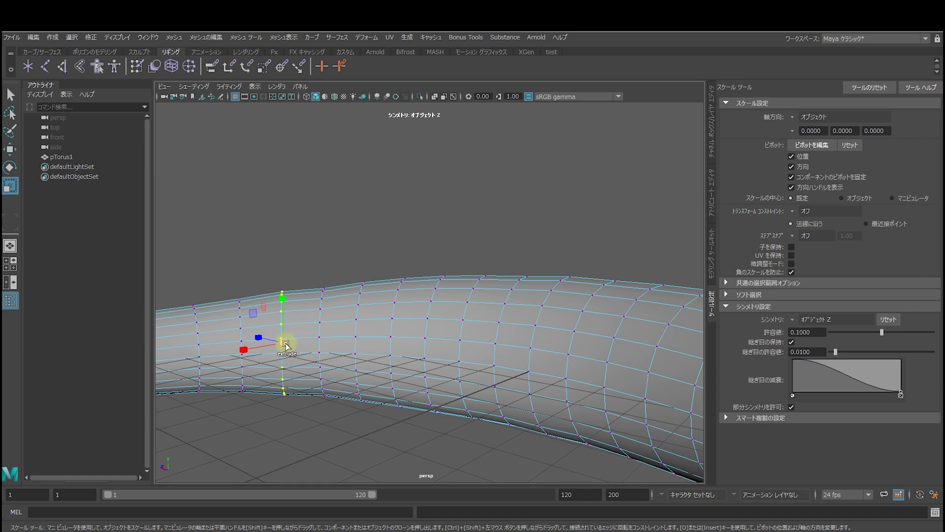
- Orbit and zoom around the torus to review the tapering tube
mouse_move(306, 382)
alt+mouse_down()
mouse_move(311, 391)
mouse_move(422, 386)
mouse_move(309, 388)
mouse_move(331, 380)
mouse_move(354, 380)
mouse_move(298, 389)
mouse_move(460, 327)
mouse_move(449, 327)
alt+mouse_up()
scroll(309, 385, up, 2)
scroll(335, 385, up, 2)
scroll(335, 385, up, 2)
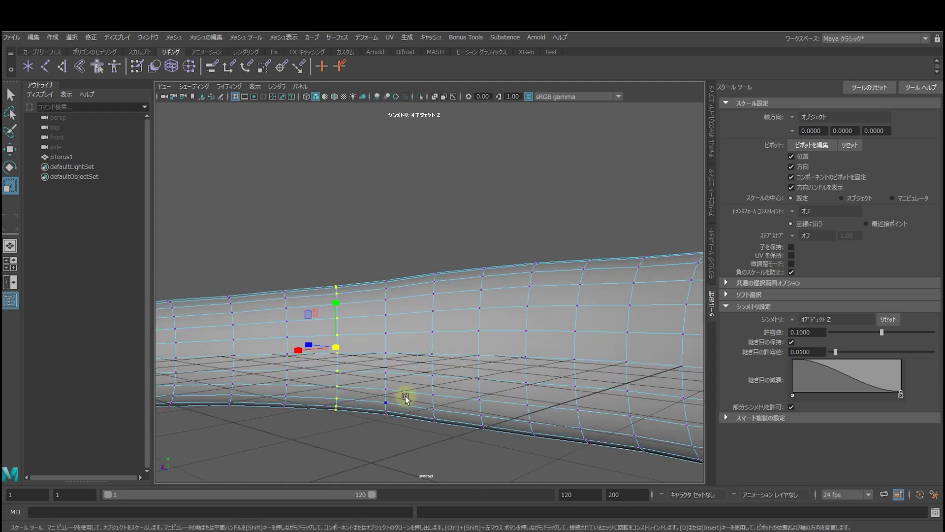
alt+drag(405, 398, 453, 388)
scroll(445, 394, down, 1)
scroll(445, 404, down, 3)
scroll(445, 406, down, 2)
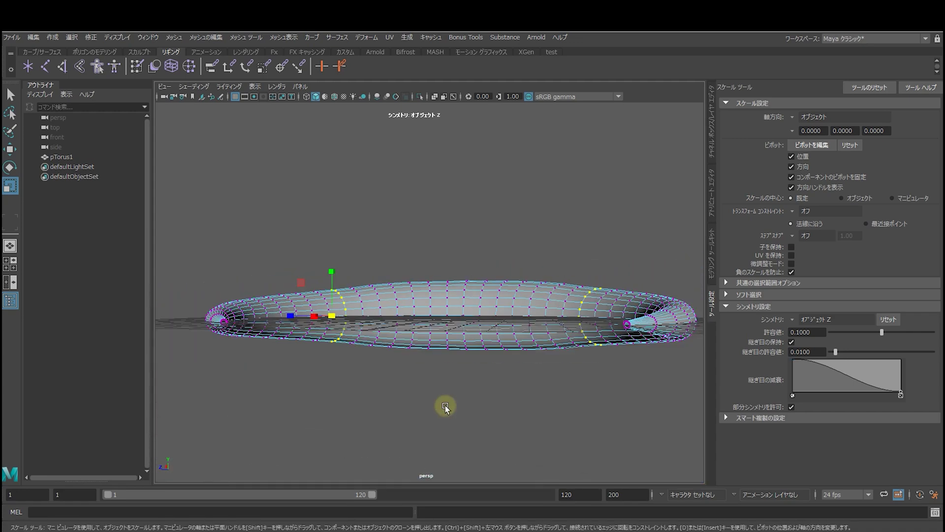
scroll(445, 405, up, 2)
scroll(445, 406, up, 2)
scroll(445, 406, up, 2)
- Pinch one ring inward to 0.852, then rescale the adjacent ring to smooth the pinch
scroll(445, 405, up, 1)
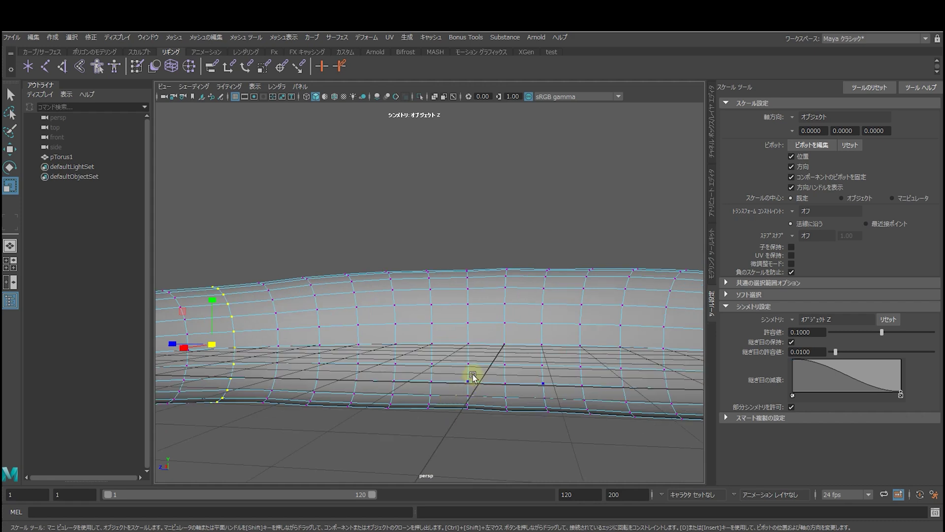
click(505, 315)
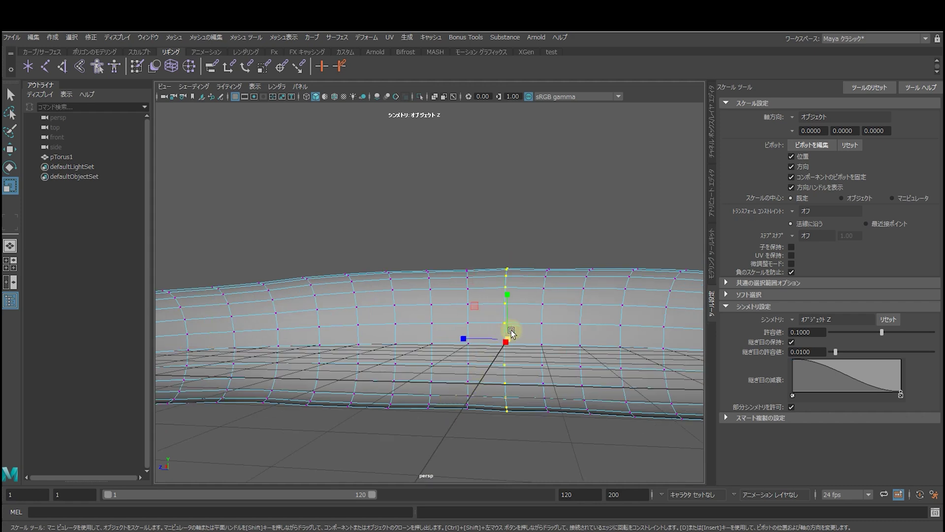
drag(511, 331, 499, 343)
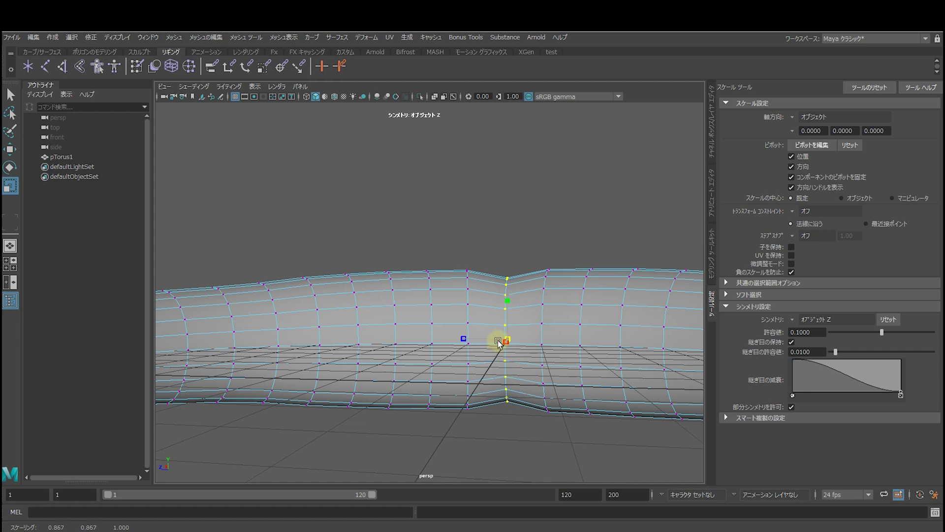
click(467, 288)
drag(461, 342, 339, 345)
key(Left)
- Shrink further rings slightly inward, to about 0.946 and 0.954
click(363, 342)
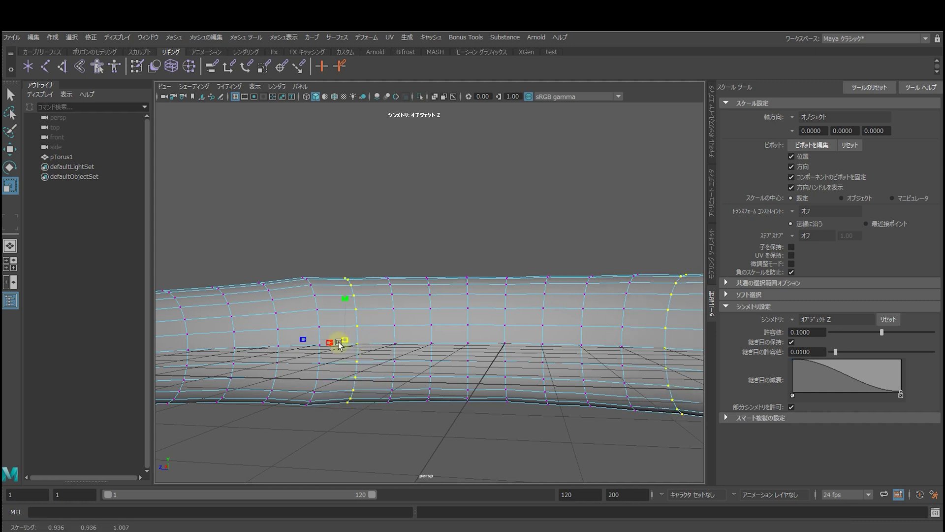
click(321, 324)
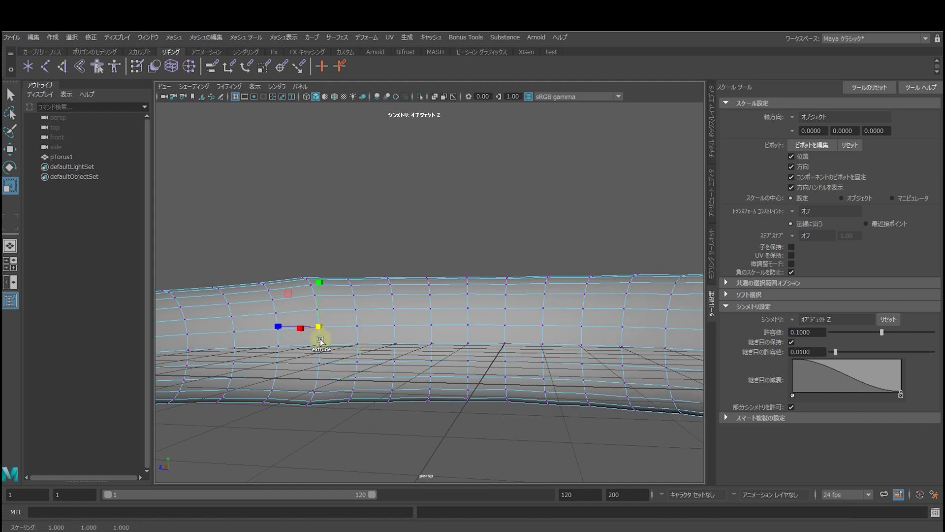
shift+click(327, 346)
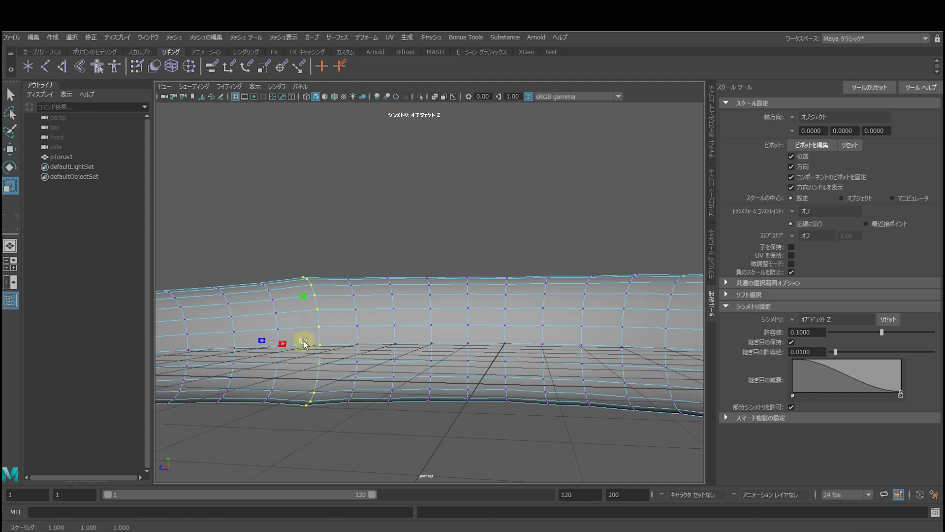
drag(308, 348, 302, 417)
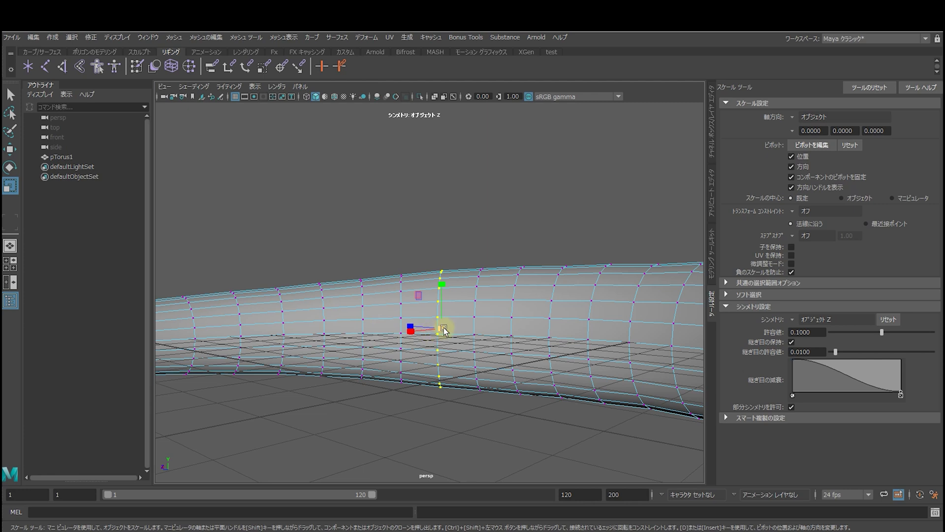
drag(444, 330, 439, 335)
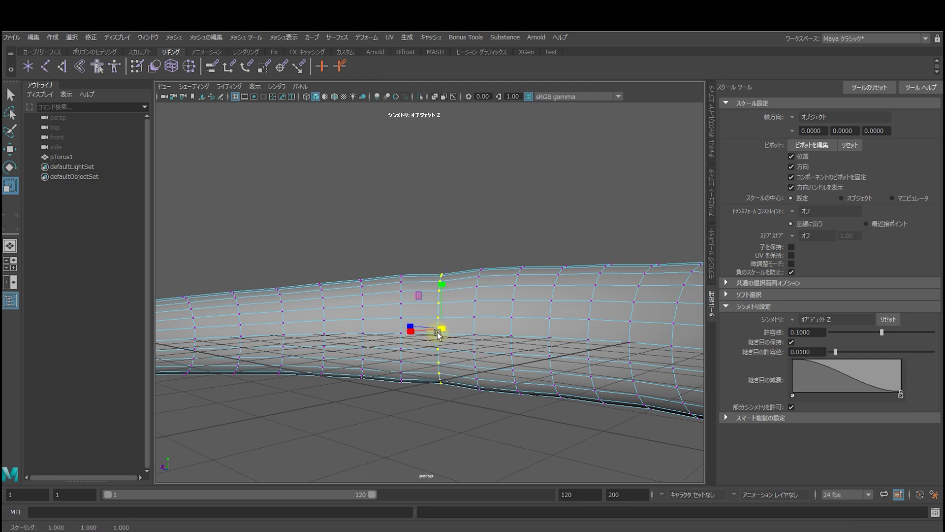
double_click(402, 308)
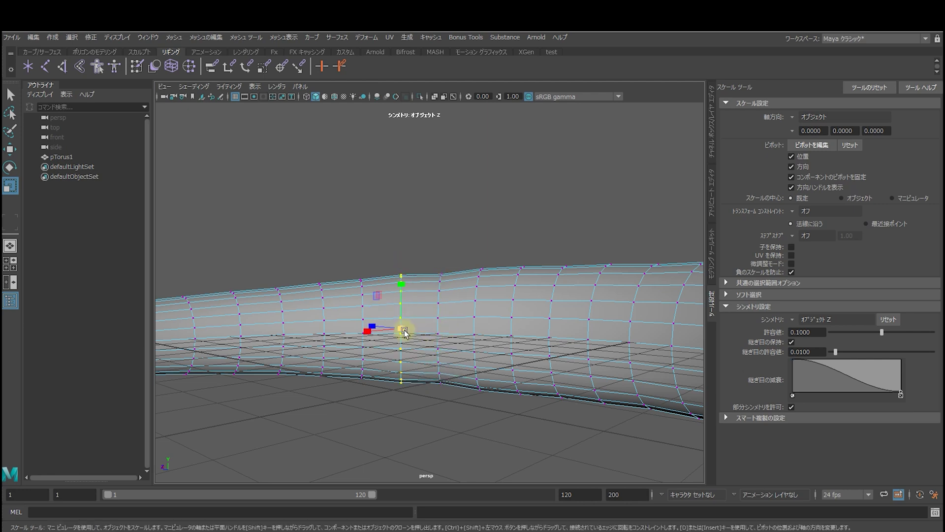
drag(404, 334, 400, 335)
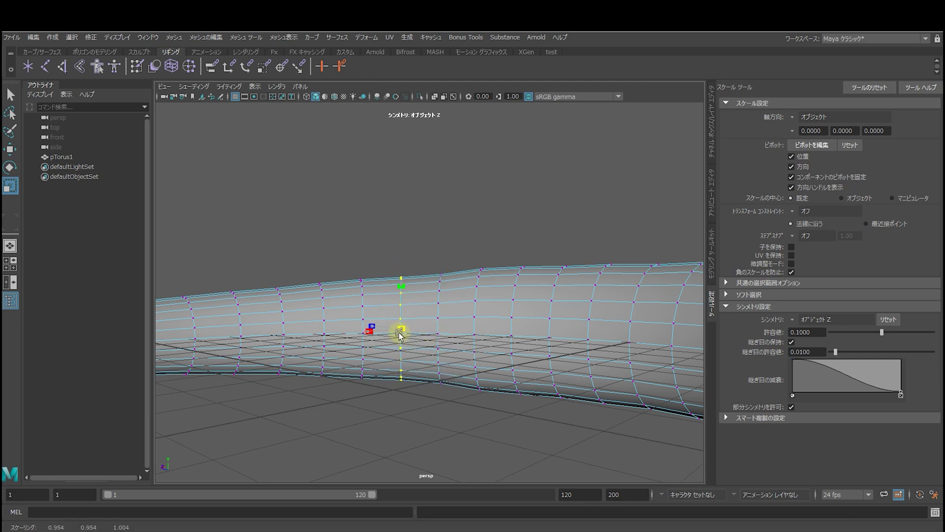
- Shrink an edge loop nearer the tube's middle slightly inward
double_click(476, 322)
click(483, 328)
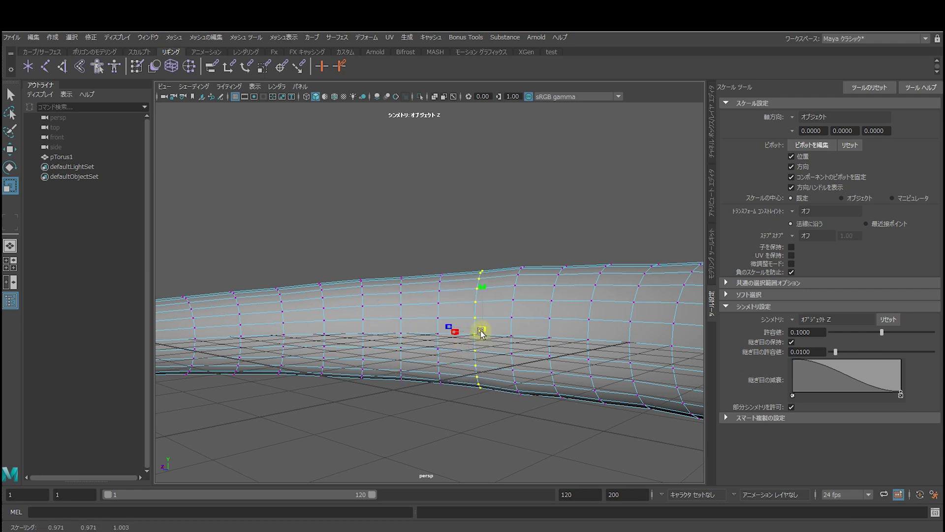
double_click(515, 309)
shift+drag(519, 323, 518, 334)
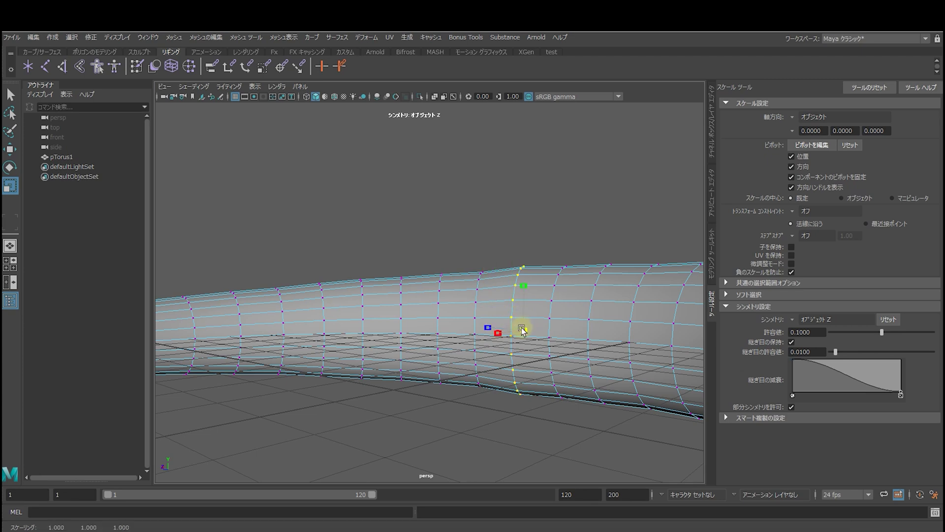
mouse_move(420, 394)
alt+mouse_down()
mouse_move(445, 382)
mouse_move(441, 388)
alt+mouse_up()
- Shrink an edge ring with its mirrored twin, then a vertex ring, slightly inward
double_click(487, 331)
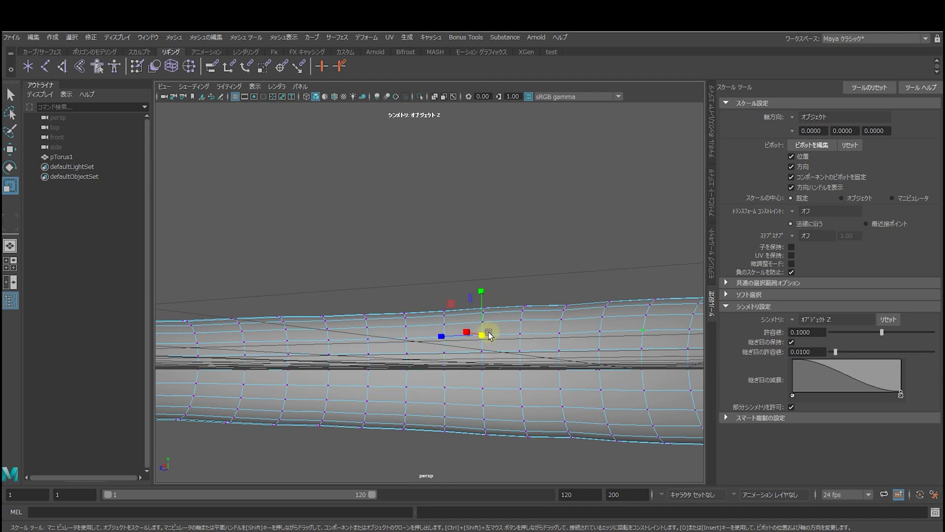
shift+drag(485, 356, 484, 354)
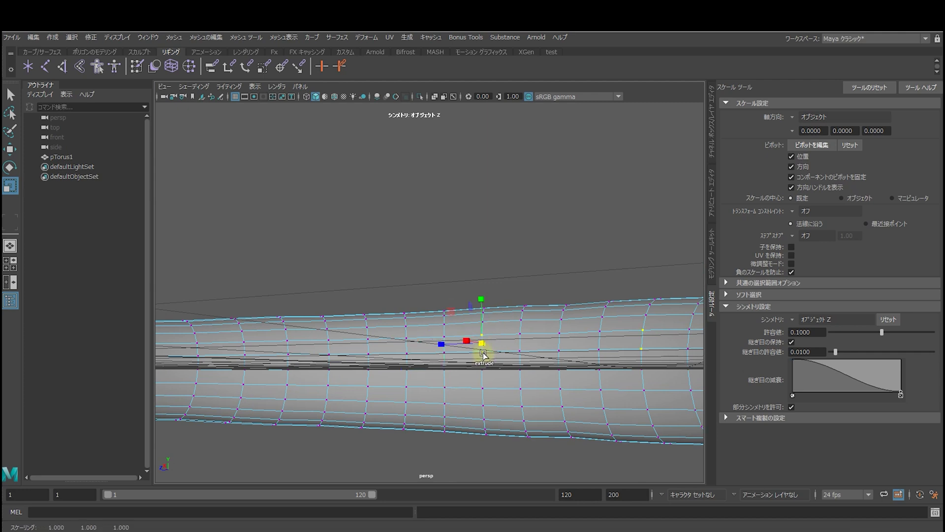
double_click(486, 368)
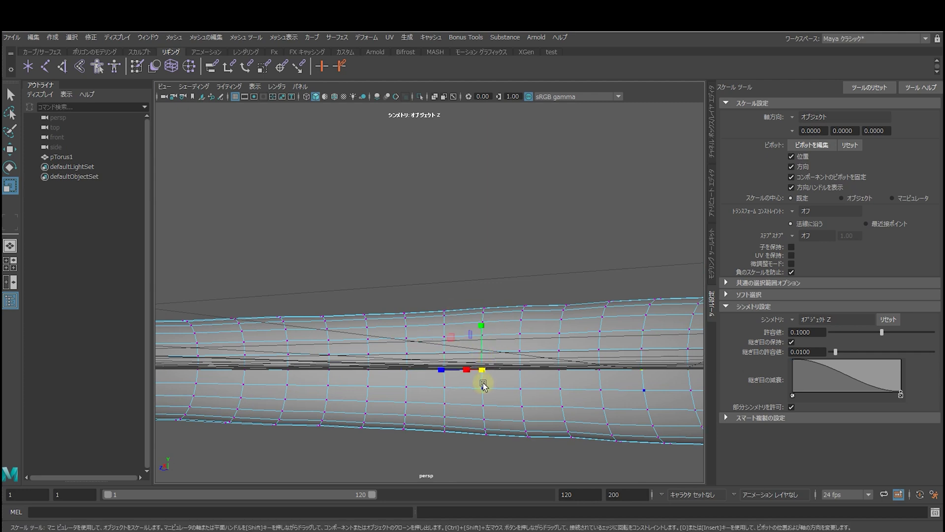
double_click(483, 388)
drag(488, 371, 483, 374)
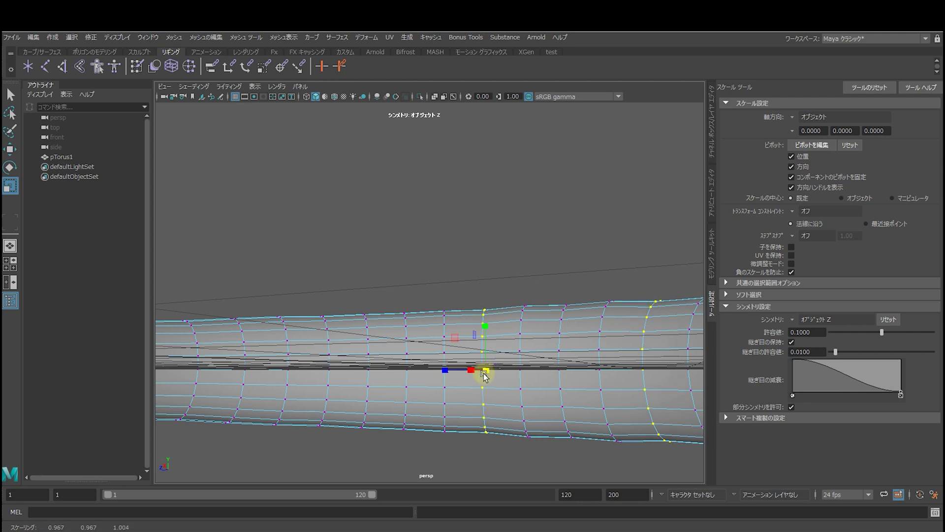
click(444, 339)
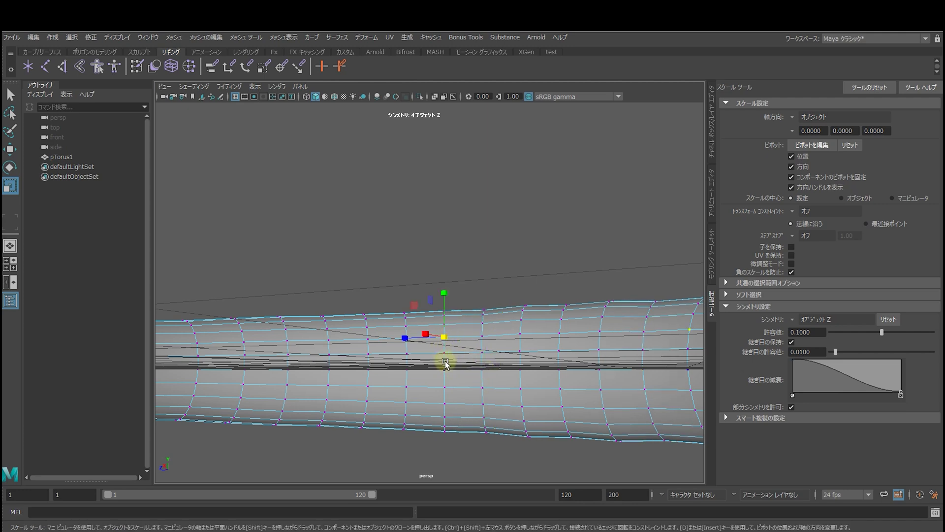
shift+double_click(445, 353)
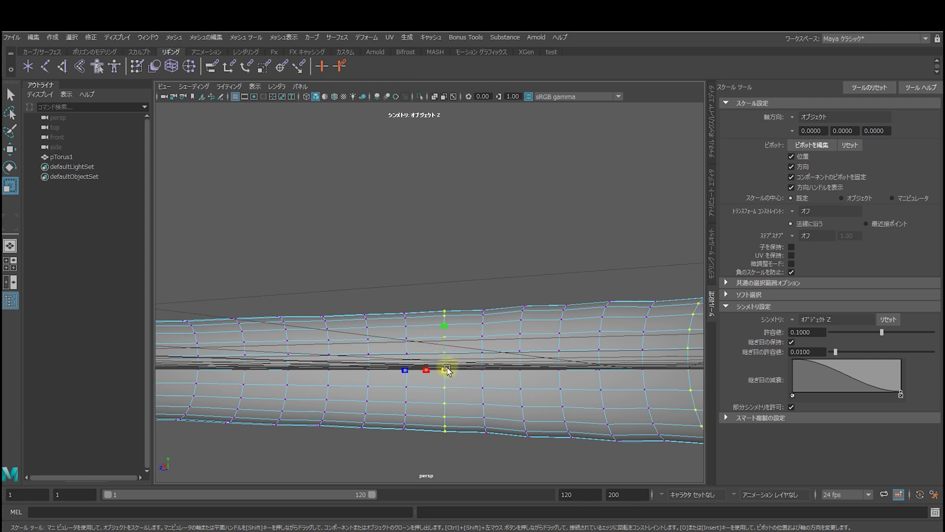
drag(445, 369, 445, 369)
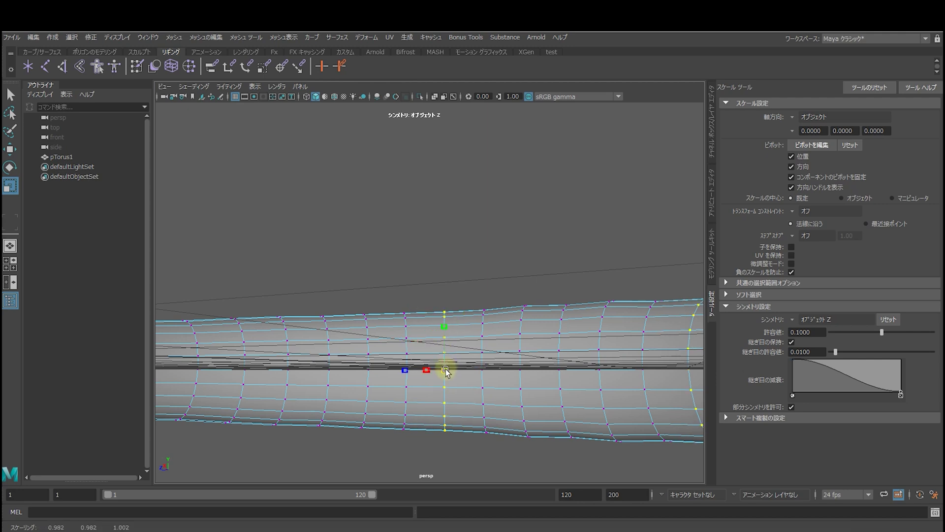
- Pull the centre rings inward to about 0.990, then deselect and review the crescent
click(518, 336)
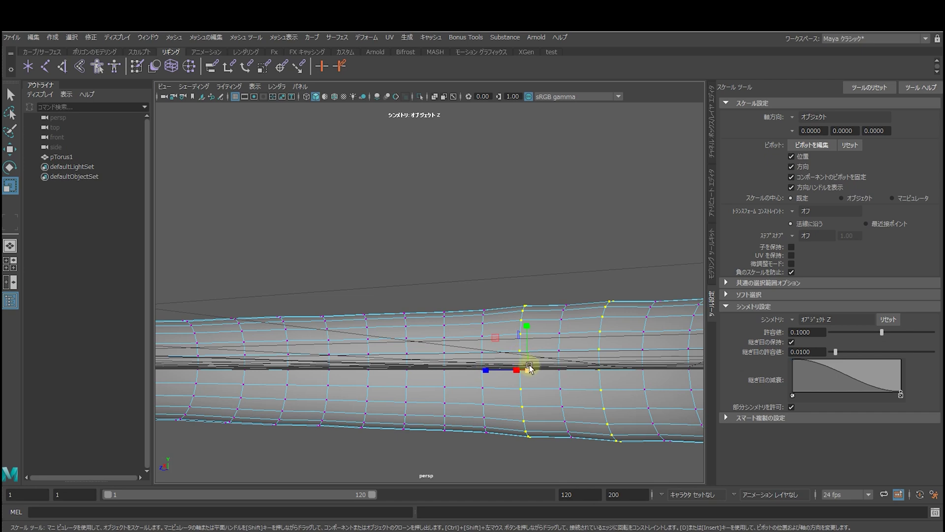
mouse_move(529, 367)
mouse_down()
mouse_move(506, 413)
mouse_move(508, 382)
mouse_up()
click(514, 337)
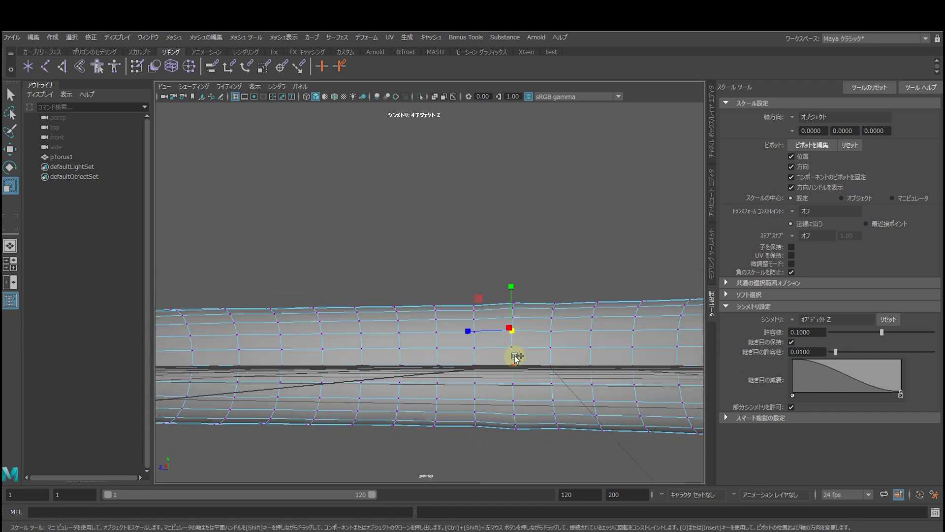
click(514, 355)
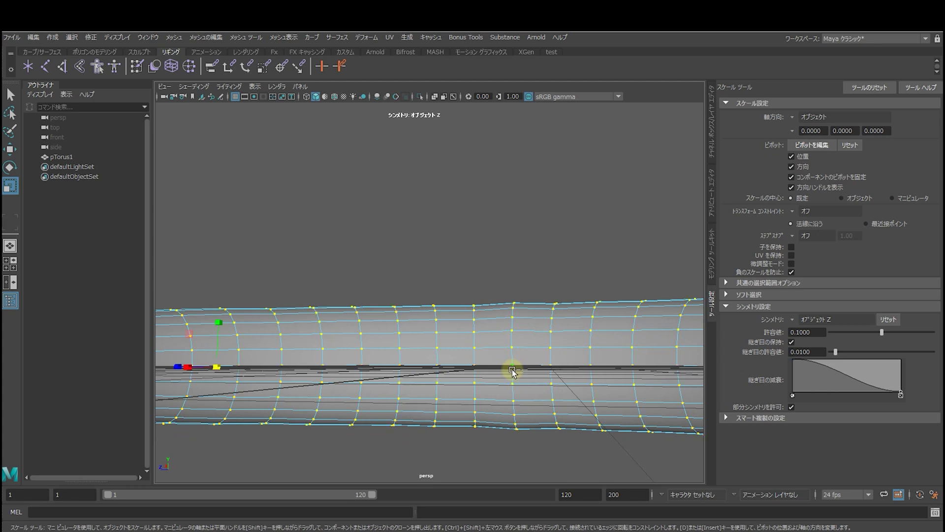
click(514, 351)
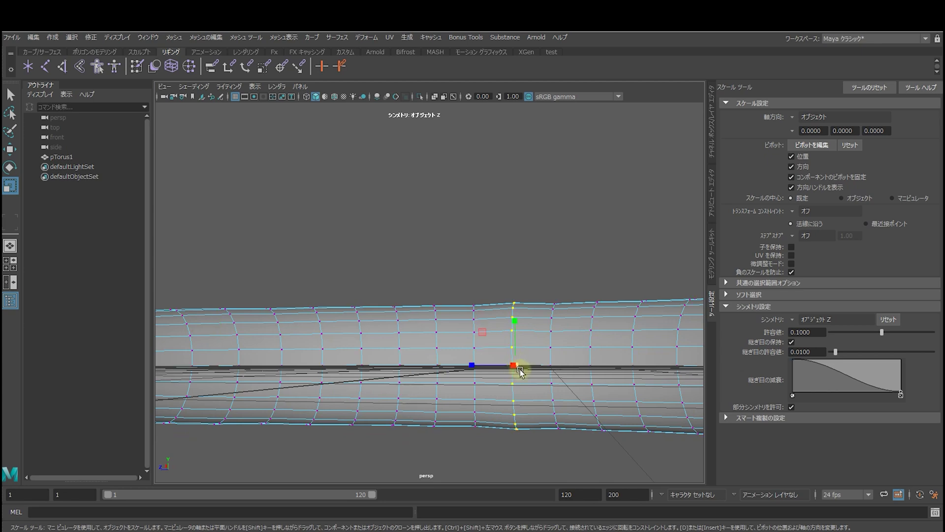
mouse_move(531, 390)
alt+mouse_down()
mouse_move(484, 432)
mouse_move(401, 403)
mouse_move(386, 414)
mouse_move(417, 397)
mouse_move(379, 406)
mouse_move(402, 377)
mouse_move(438, 380)
mouse_move(373, 402)
alt+mouse_up()
click(416, 400)
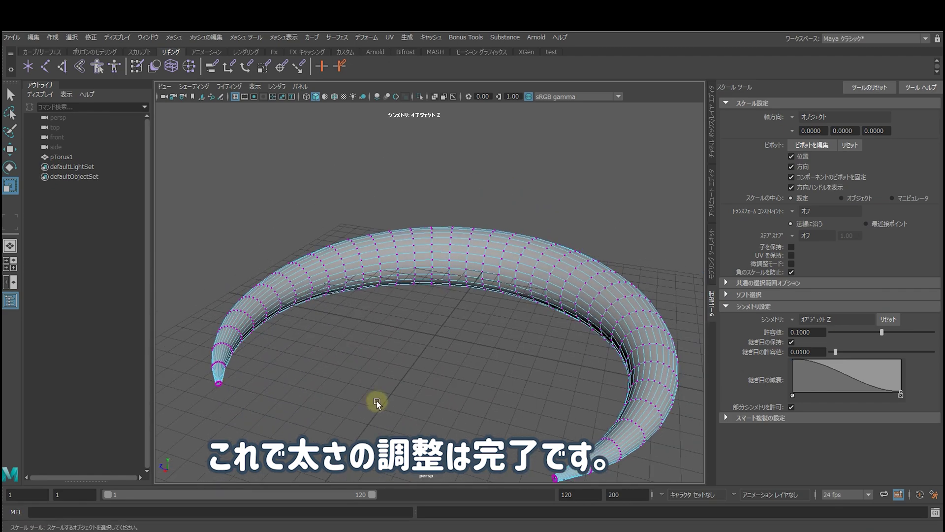
scroll(388, 391, down, 3)
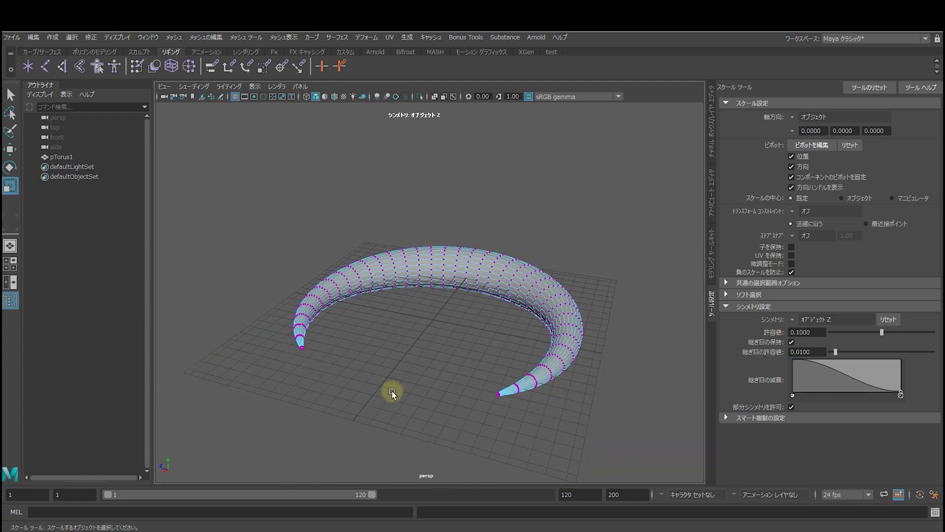
scroll(392, 391, up, 3)
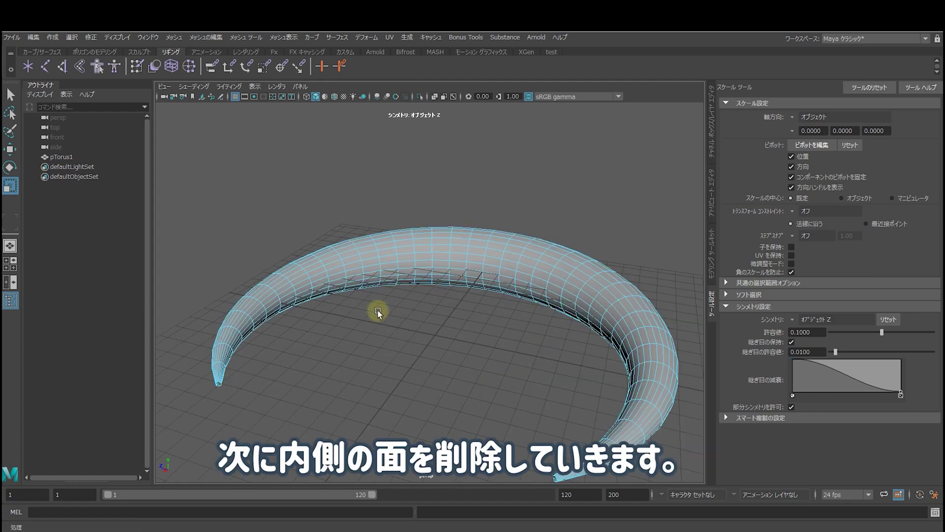
- Switch the mesh to face selection and set Scale Tool symmetry to Object Y
right_drag(378, 312, 375, 298)
mouse_move(457, 386)
alt+mouse_down()
mouse_move(474, 424)
mouse_move(494, 432)
mouse_move(485, 397)
alt+mouse_up()
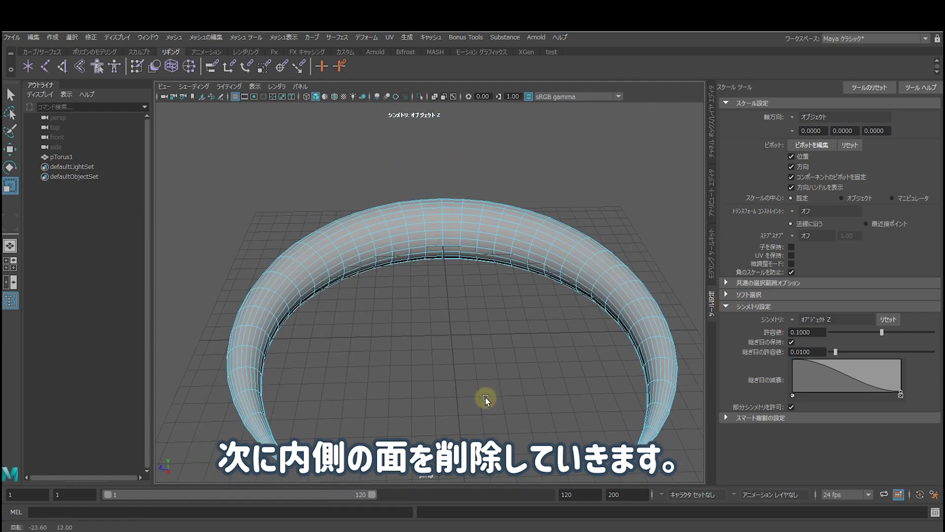
click(792, 320)
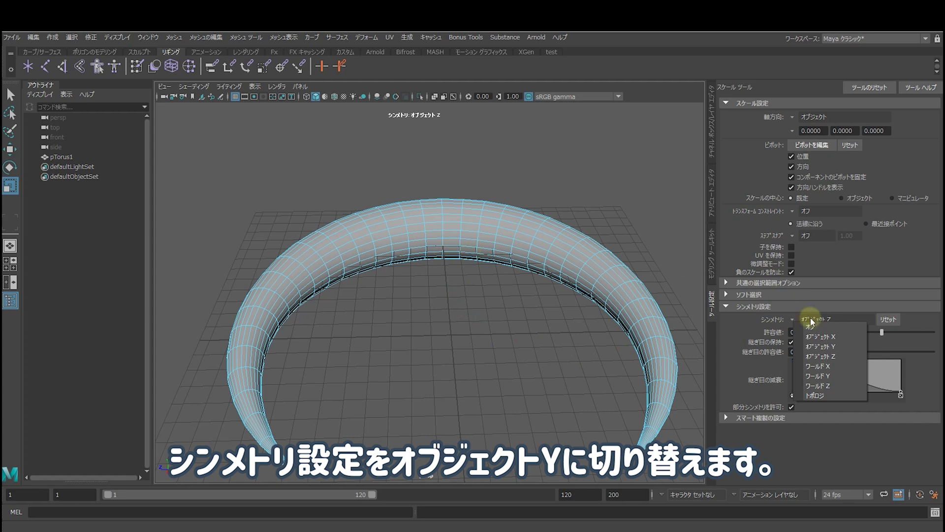
click(828, 347)
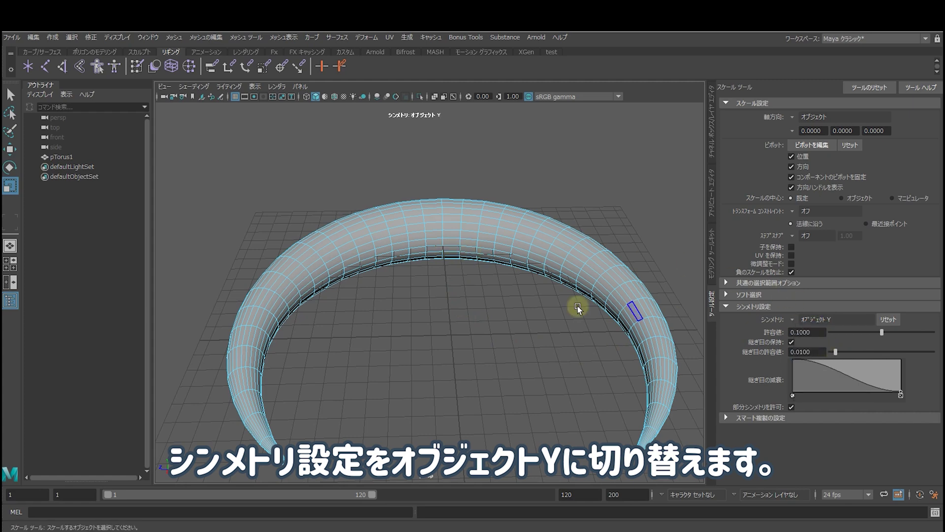
- Select about six rings of inner faces with mirrored symmetry and delete them
mouse_move(474, 253)
alt+mouse_down()
mouse_move(445, 306)
mouse_move(401, 299)
mouse_move(403, 290)
mouse_move(443, 313)
alt+mouse_up()
scroll(444, 306, up, 3)
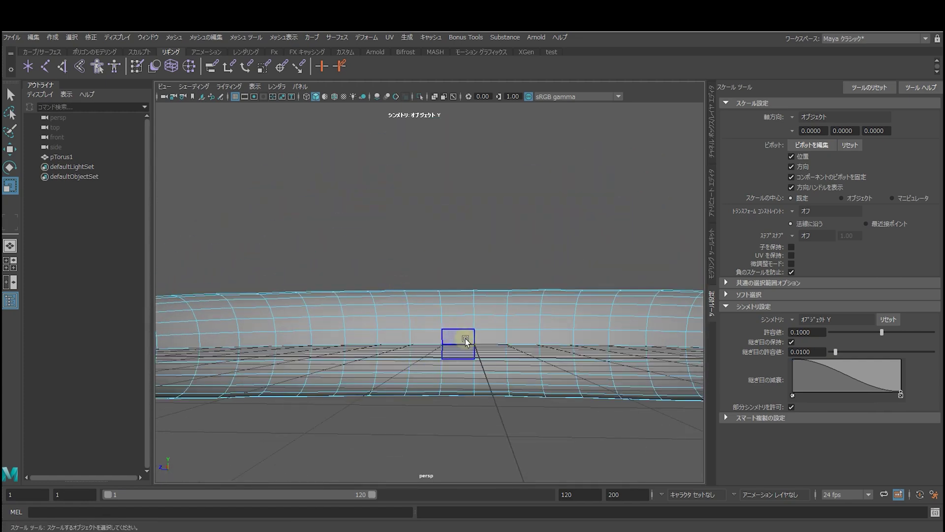
click(465, 339)
shift+double_click(486, 336)
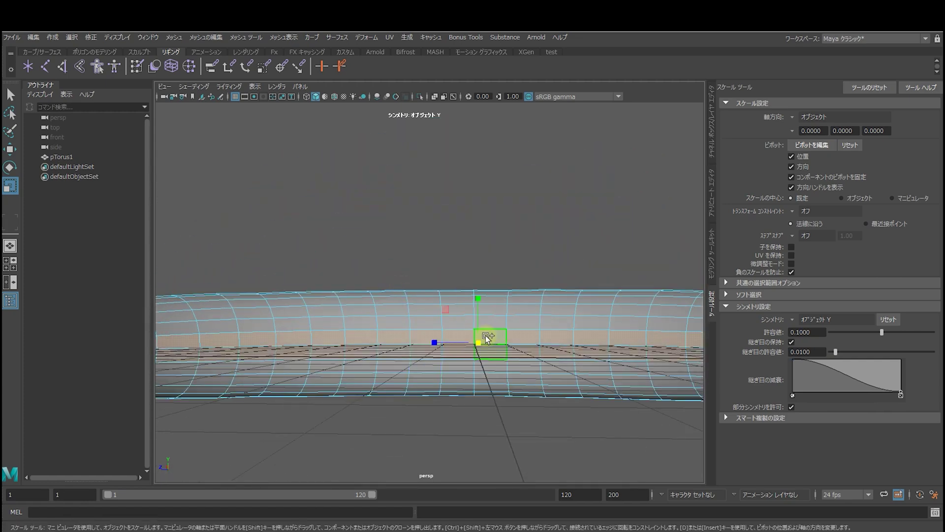
shift+double_click(522, 324)
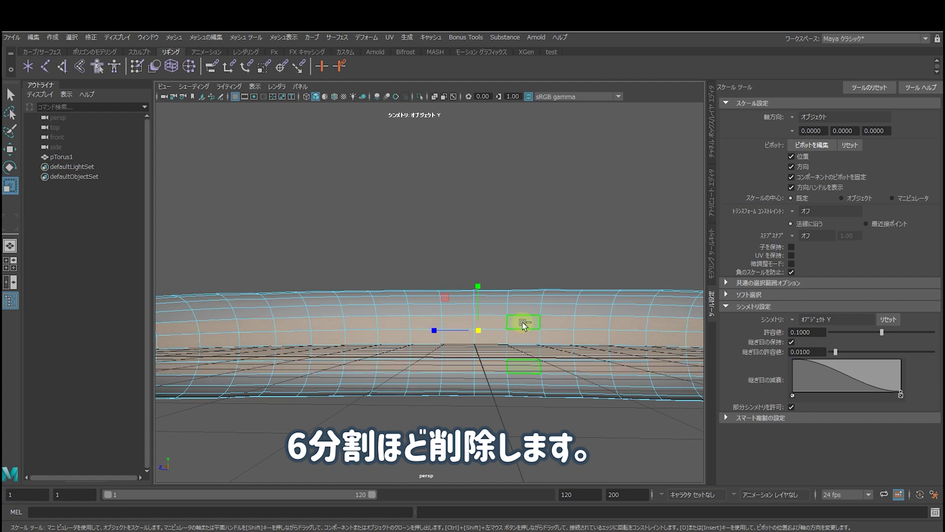
alt+drag(554, 310, 457, 408)
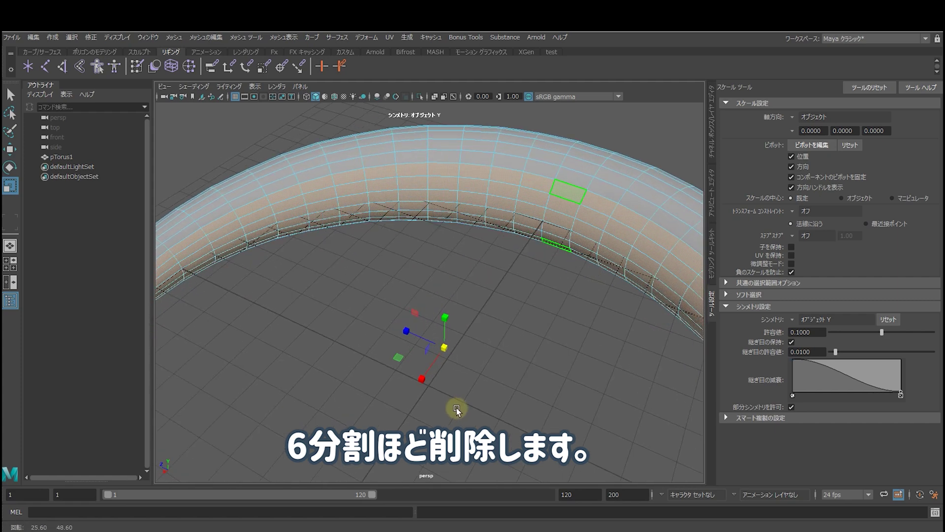
mouse_move(456, 408)
alt+mouse_down()
mouse_move(587, 376)
mouse_move(493, 385)
mouse_move(466, 374)
mouse_move(347, 398)
mouse_move(344, 432)
mouse_move(399, 395)
mouse_move(515, 385)
mouse_move(556, 403)
mouse_move(569, 428)
mouse_move(554, 412)
mouse_move(430, 380)
mouse_move(436, 374)
mouse_move(437, 395)
mouse_move(462, 346)
mouse_move(460, 362)
alt+mouse_up()
key(Delete)
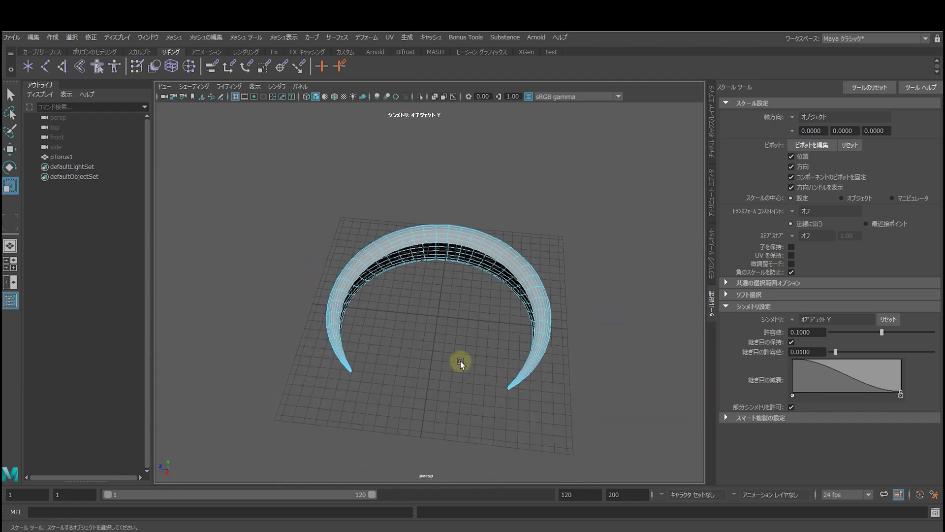
scroll(455, 331, up, 2)
scroll(455, 329, up, 4)
scroll(455, 329, up, 1)
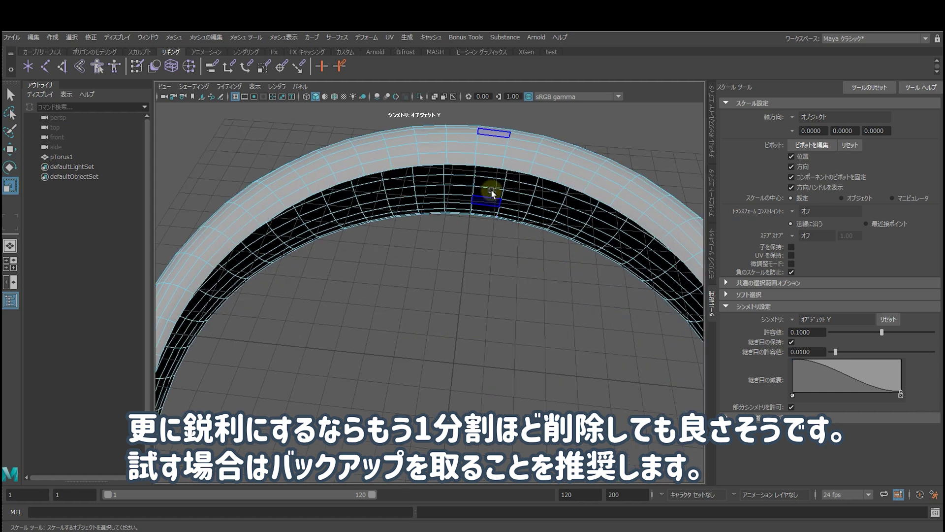
click(495, 164)
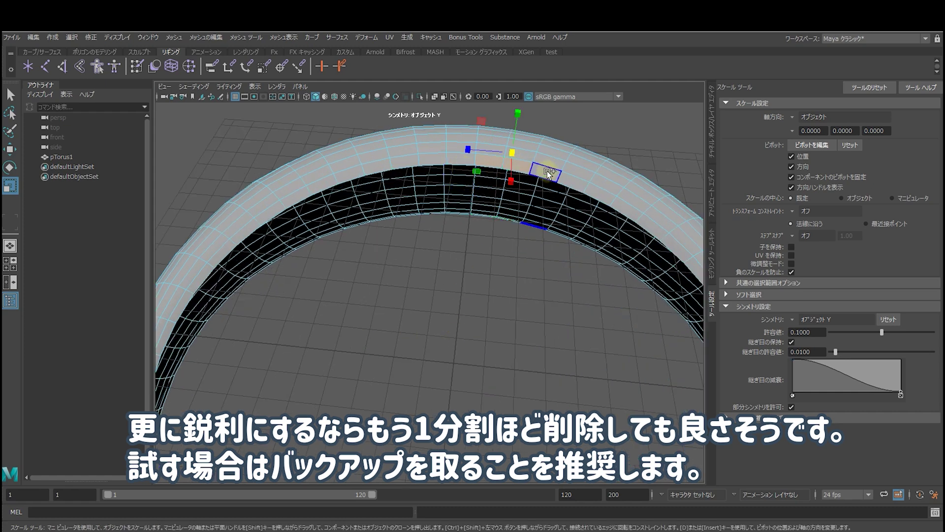
key(F9)
click(528, 171)
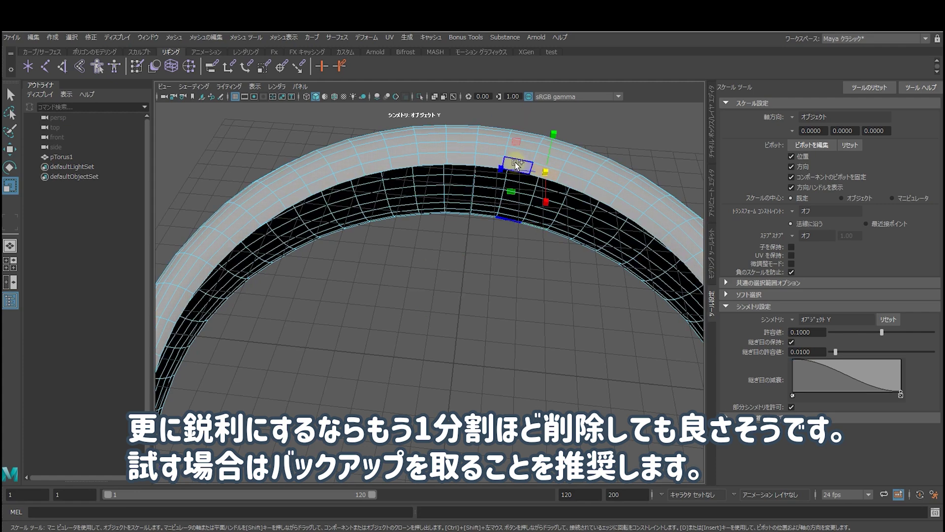
key(F11)
mouse_move(516, 168)
alt+mouse_down()
mouse_move(459, 329)
mouse_move(460, 270)
mouse_move(502, 207)
mouse_move(460, 287)
mouse_move(384, 304)
mouse_move(359, 327)
mouse_move(391, 296)
mouse_move(400, 312)
mouse_move(385, 320)
mouse_move(608, 262)
mouse_move(644, 267)
mouse_move(566, 292)
mouse_move(457, 282)
mouse_move(445, 300)
alt+mouse_up()
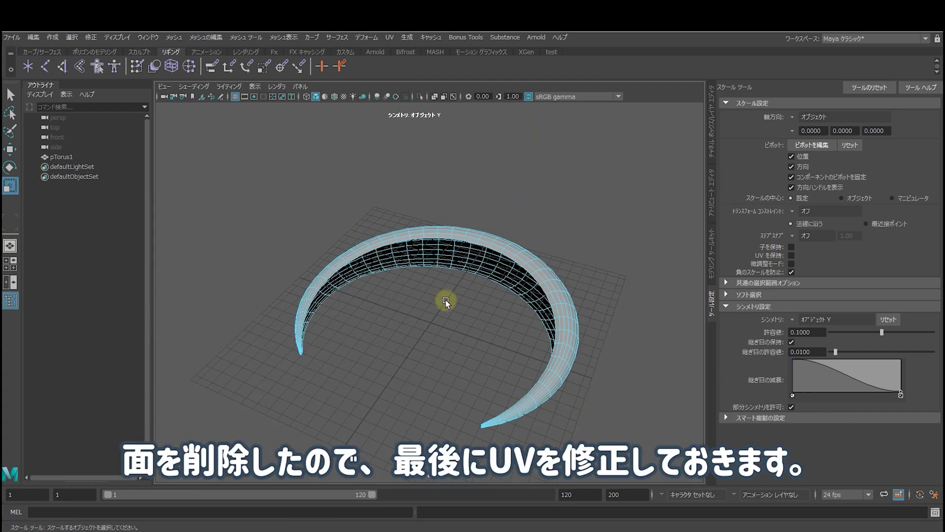
- Open the UV Editor, close the UV Toolkit and select all the crescent's UVs
click(389, 40)
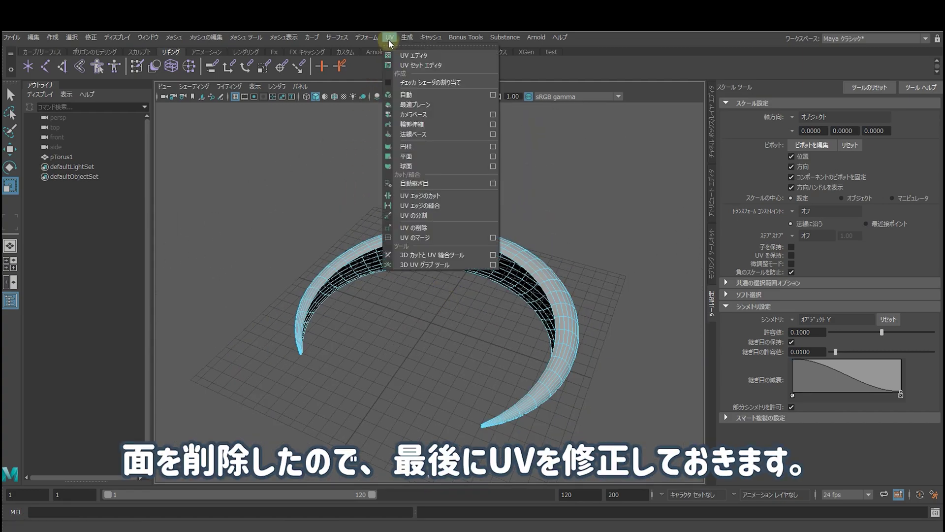
click(414, 57)
click(323, 80)
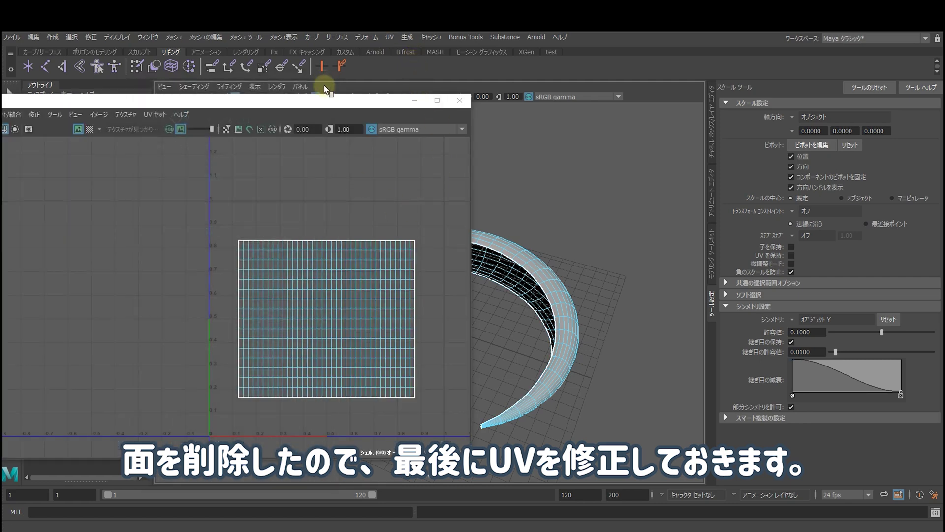
right_drag(211, 221, 242, 218)
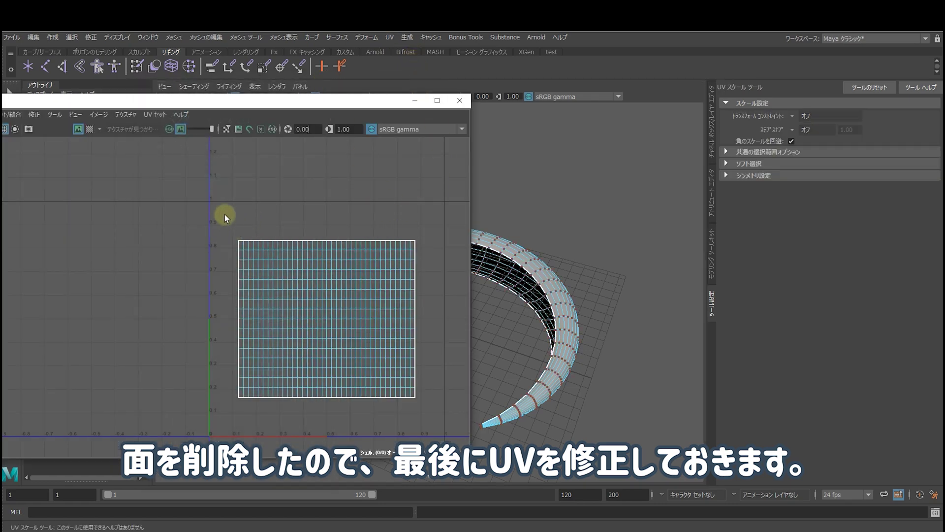
mouse_move(208, 216)
mouse_down()
mouse_move(455, 409)
mouse_move(456, 426)
mouse_up()
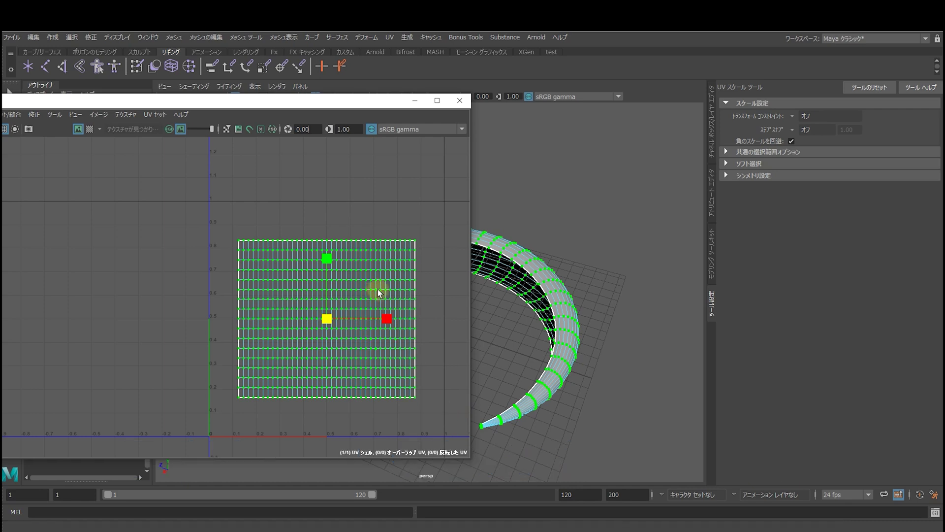
scroll(375, 287, up, 3)
scroll(367, 272, up, 2)
scroll(341, 264, up, 2)
alt+middle_drag(289, 177, 316, 271)
scroll(327, 372, up, 2)
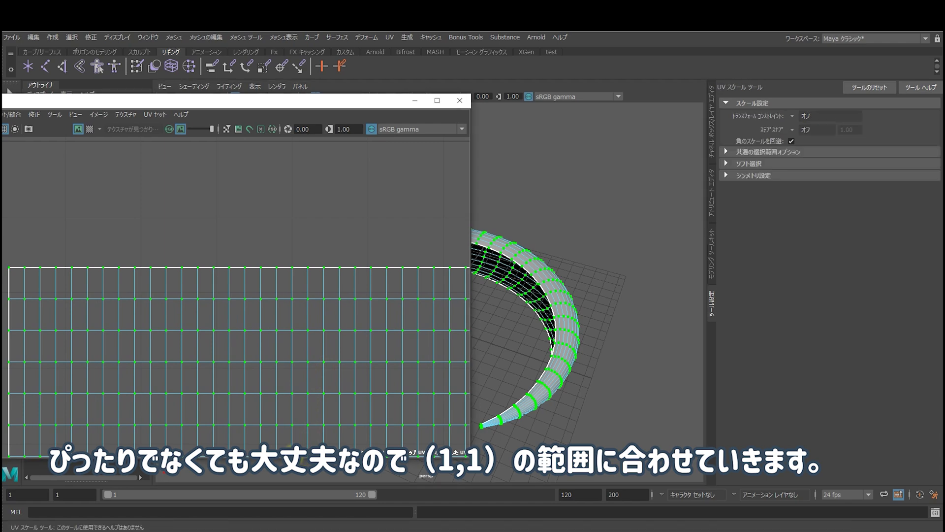
- Stretch the UV shell vertically so it reaches V=1
drag(290, 455, 301, 428)
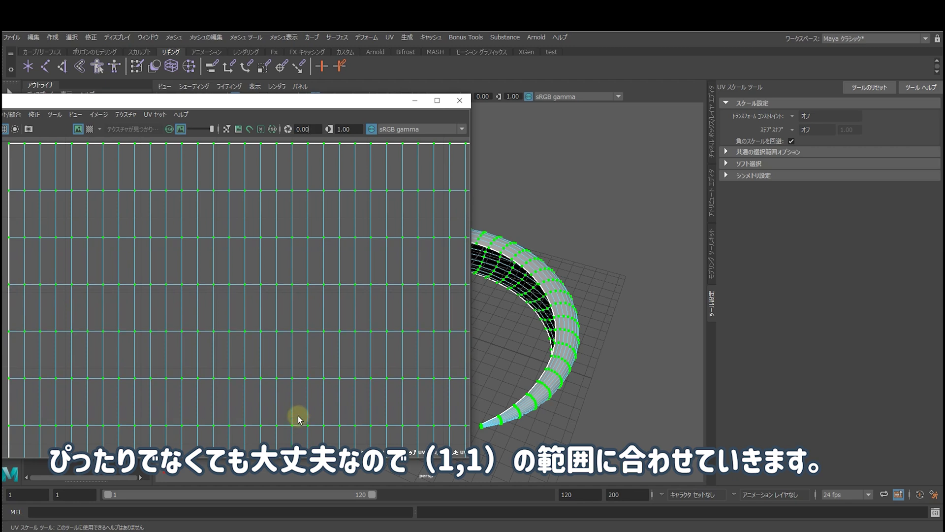
scroll(292, 386, down, 3)
scroll(292, 386, down, 2)
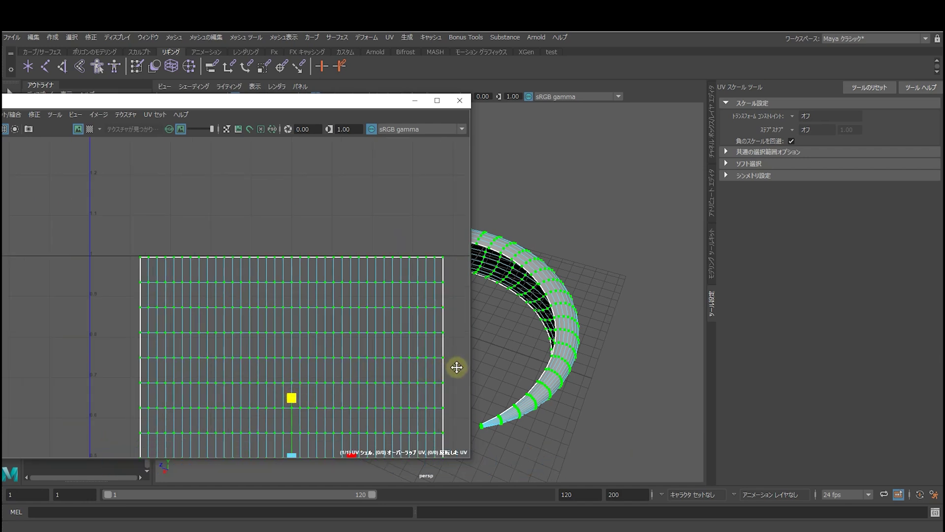
mouse_move(457, 367)
alt+middle_down()
mouse_move(425, 256)
mouse_move(333, 204)
alt+middle_up()
scroll(356, 268, up, 2)
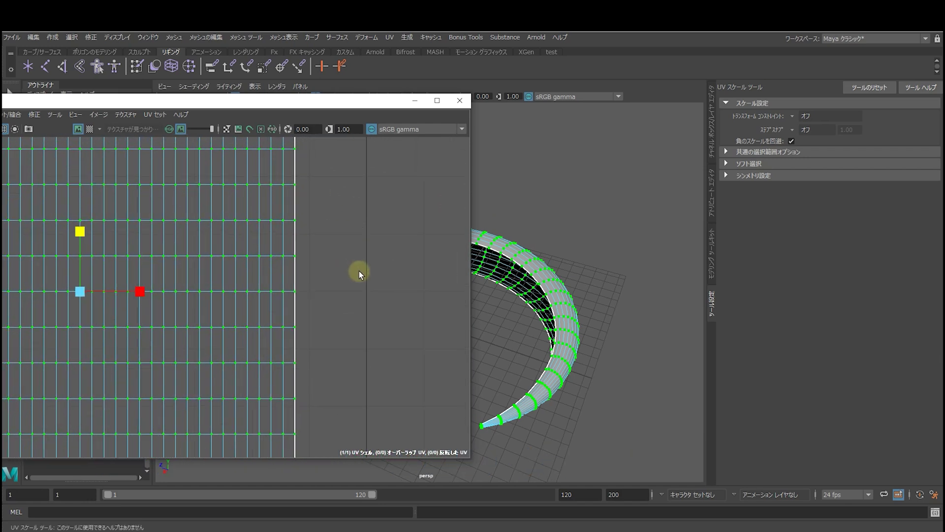
scroll(360, 274, up, 1)
- Stretch the UV shell horizontally to U=1, then deselect it
click(442, 104)
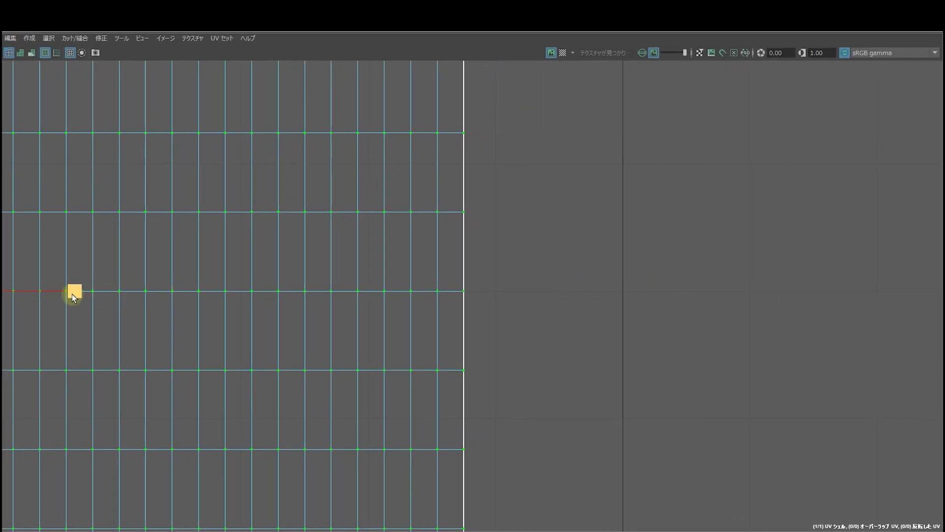
drag(69, 291, 98, 290)
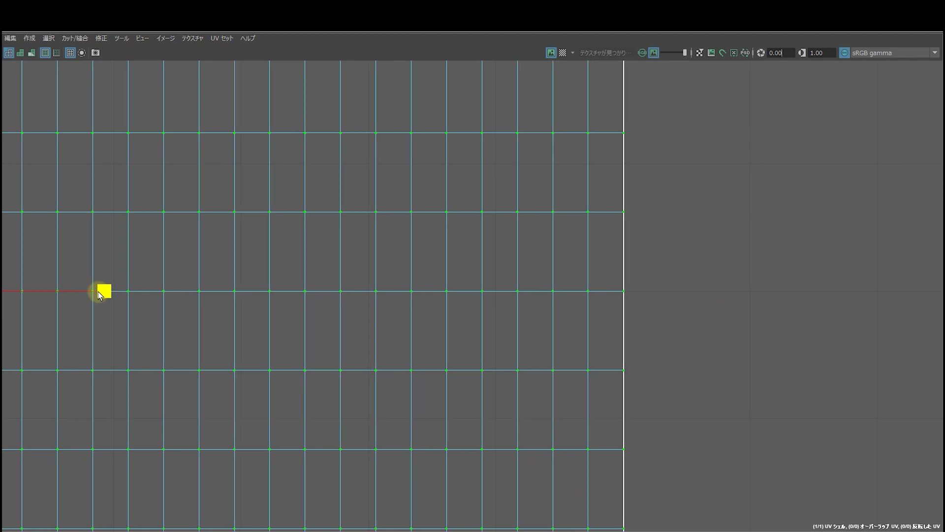
alt+right_drag(682, 270, 606, 295)
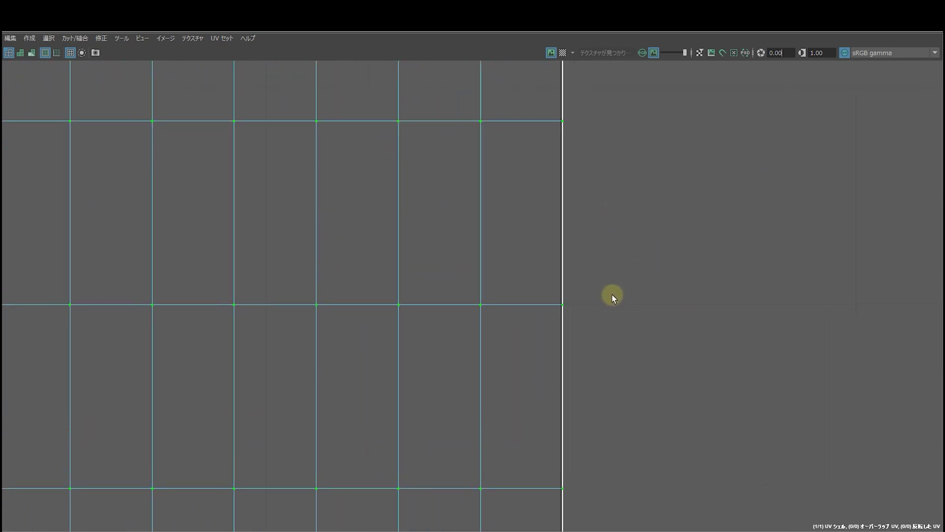
scroll(606, 295, down, 3)
scroll(601, 294, down, 4)
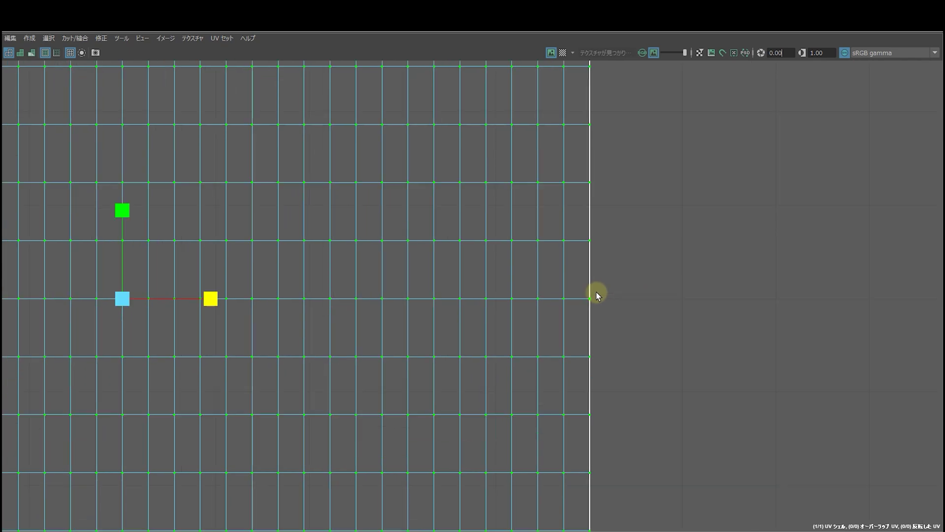
scroll(597, 295, down, 2)
scroll(601, 298, down, 2)
click(618, 279)
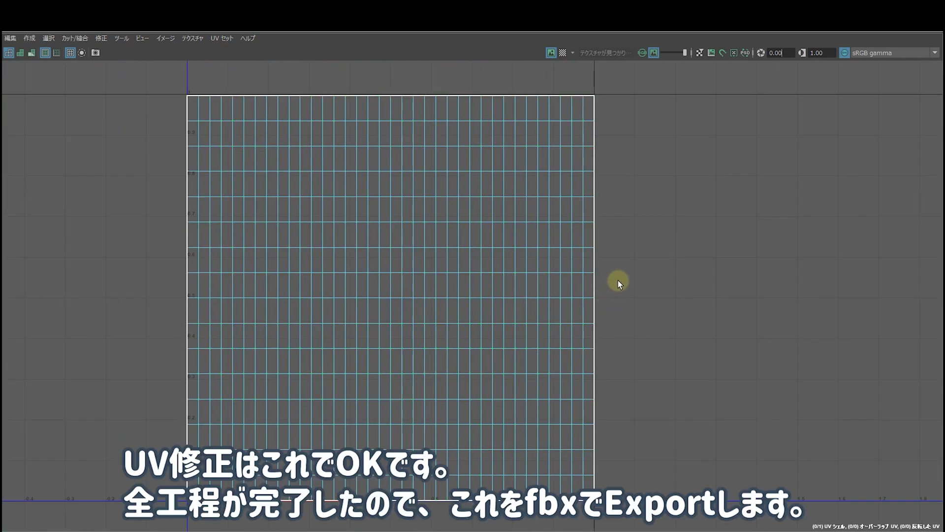
scroll(611, 273, down, 1)
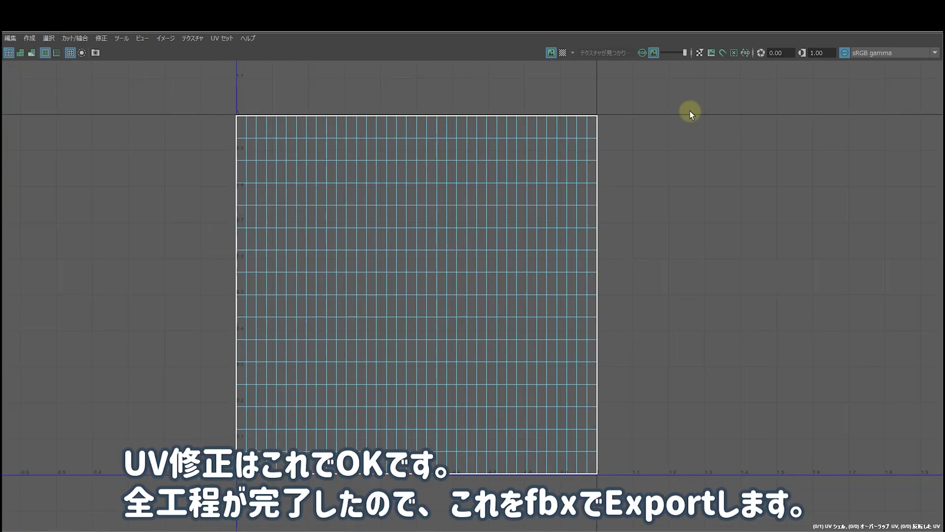
- Restore and narrow the UV Editor so the whole crescent shows in the 3D view
drag(694, 32, 297, 107)
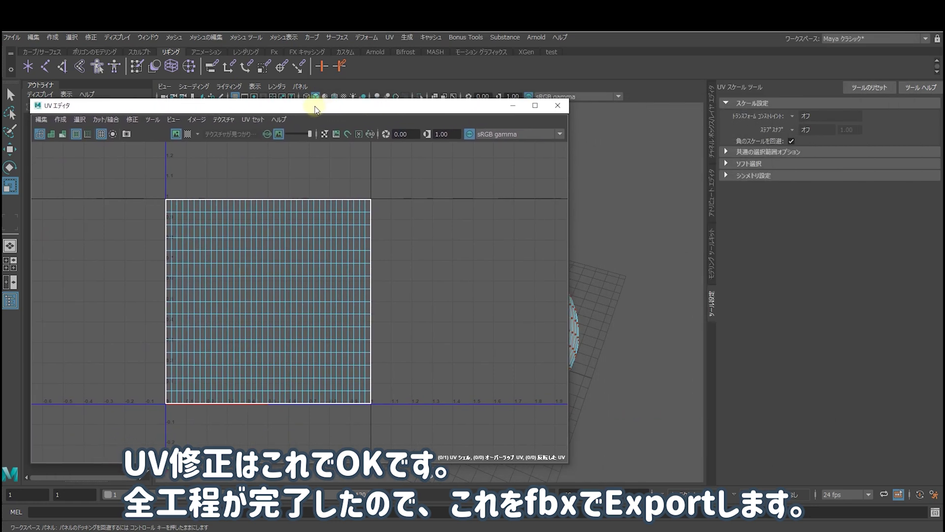
drag(550, 235, 378, 237)
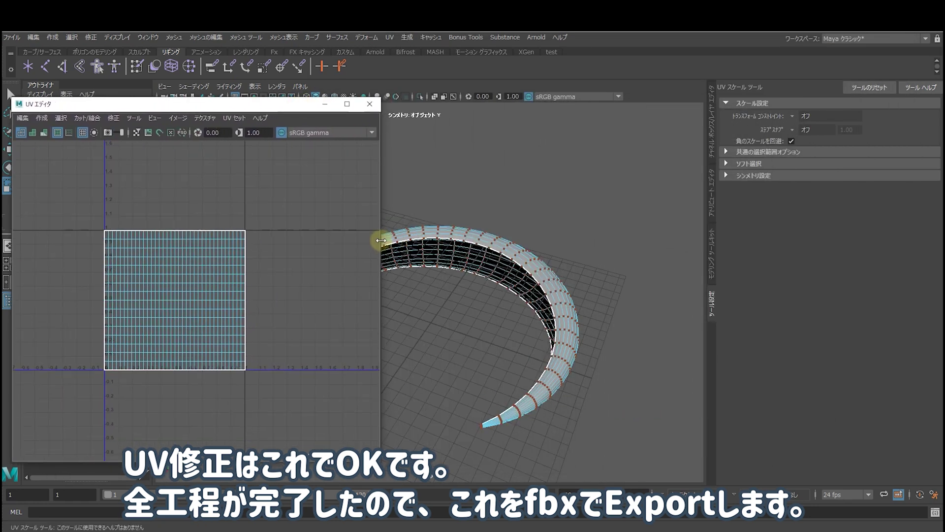
alt+middle_drag(498, 335, 608, 327)
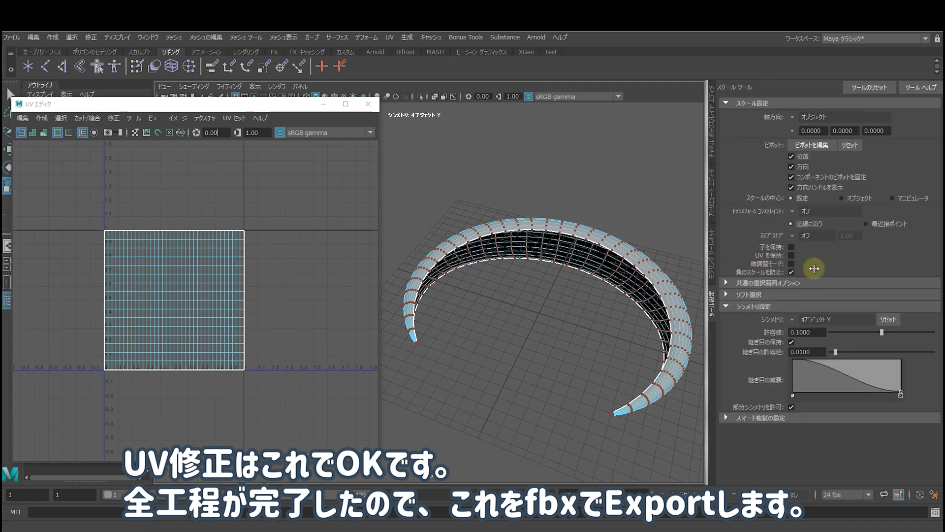
- Check the UV shell's fit, return to object mode and open the Symmetry choices
click(190, 231)
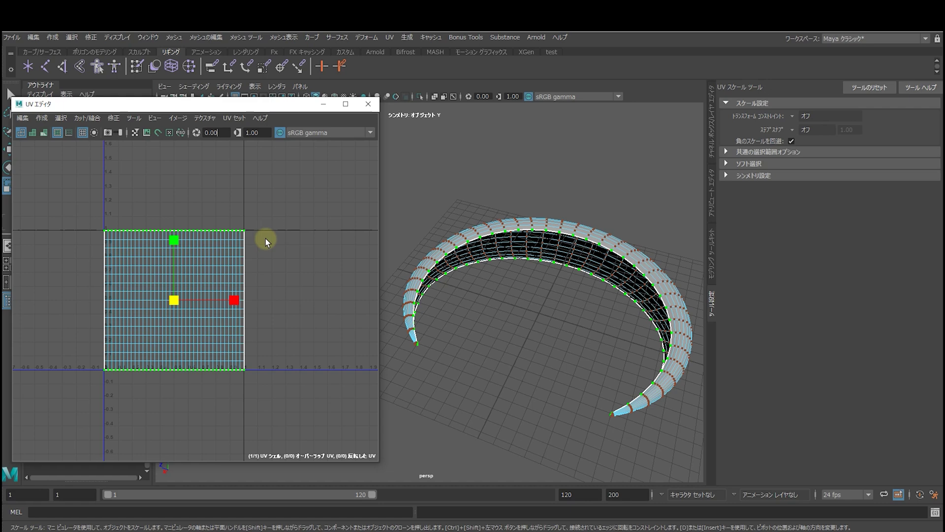
click(271, 241)
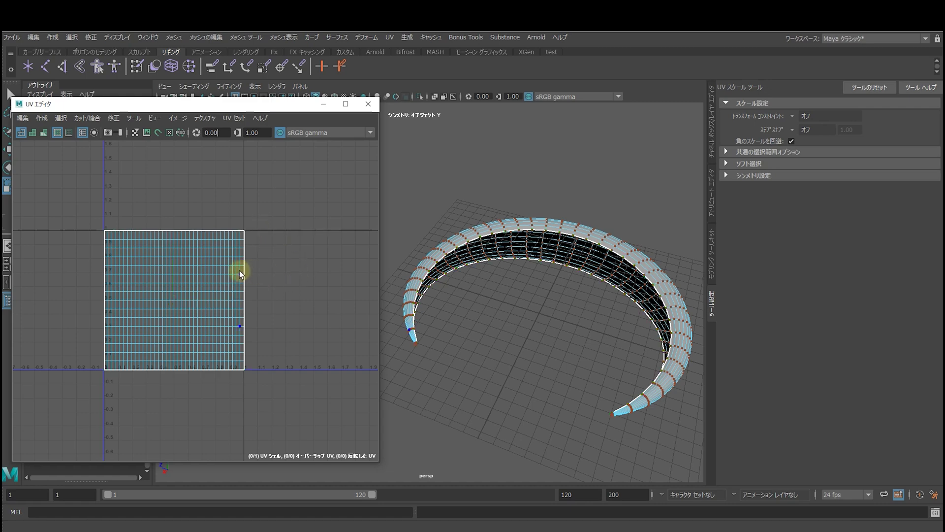
right_drag(561, 371, 555, 300)
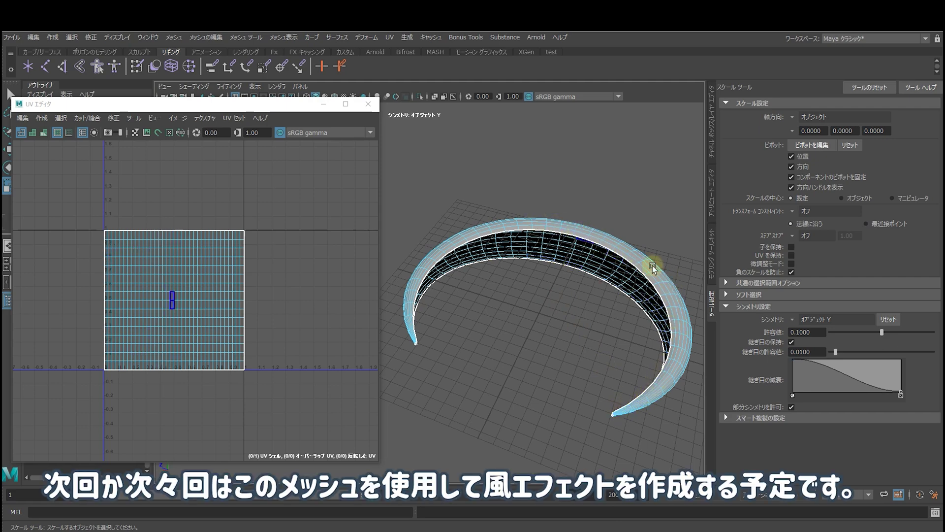
click(793, 319)
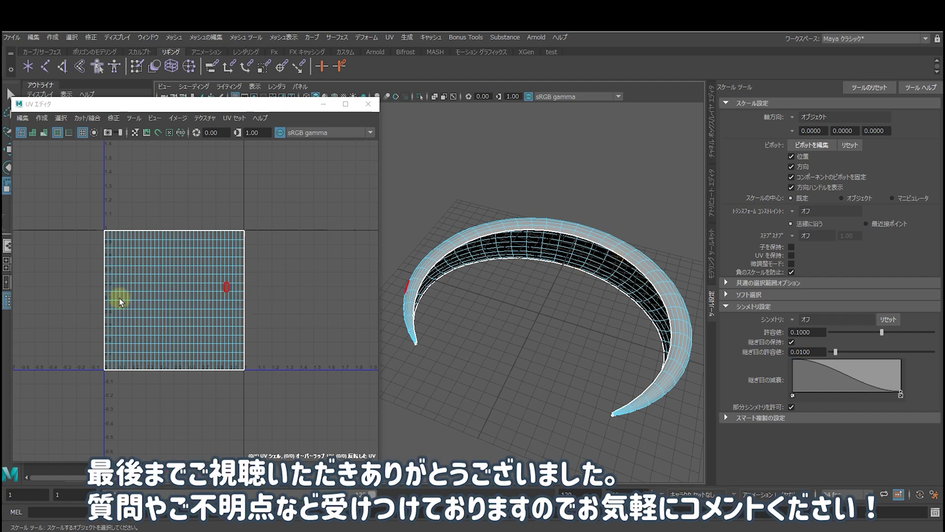
- Close the UV Editor, return to object mode, orbit to an oblique view, and open File
click(254, 290)
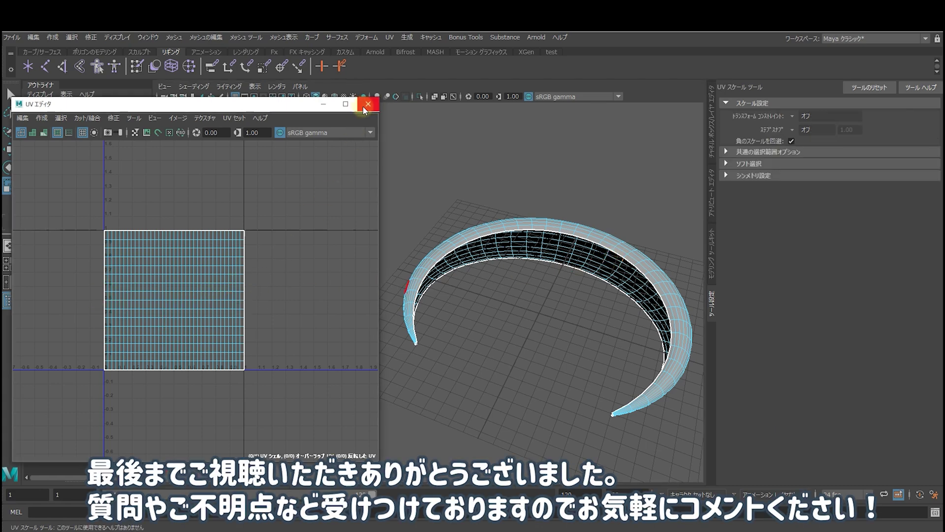
click(365, 107)
right_drag(511, 271, 563, 270)
mouse_move(579, 330)
alt+mouse_down()
mouse_move(558, 375)
mouse_move(502, 346)
mouse_move(511, 422)
mouse_move(507, 407)
mouse_move(536, 431)
mouse_move(523, 325)
alt+mouse_up()
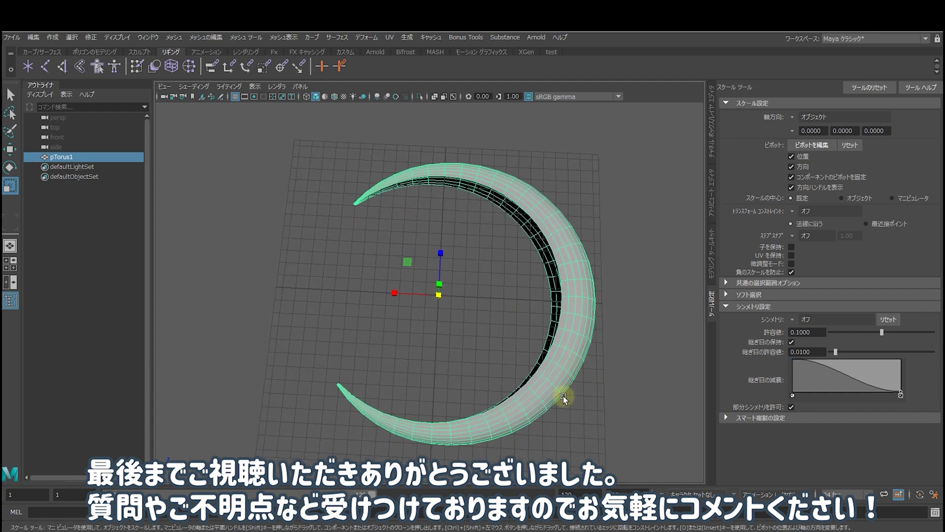
mouse_move(564, 397)
alt+mouse_down()
mouse_move(513, 352)
mouse_move(139, 367)
mouse_move(375, 341)
alt+mouse_up()
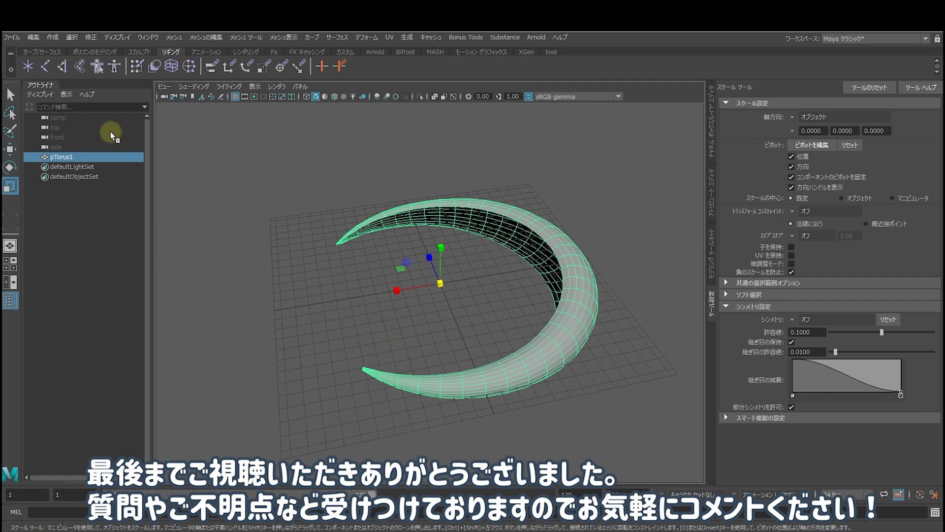
click(12, 37)
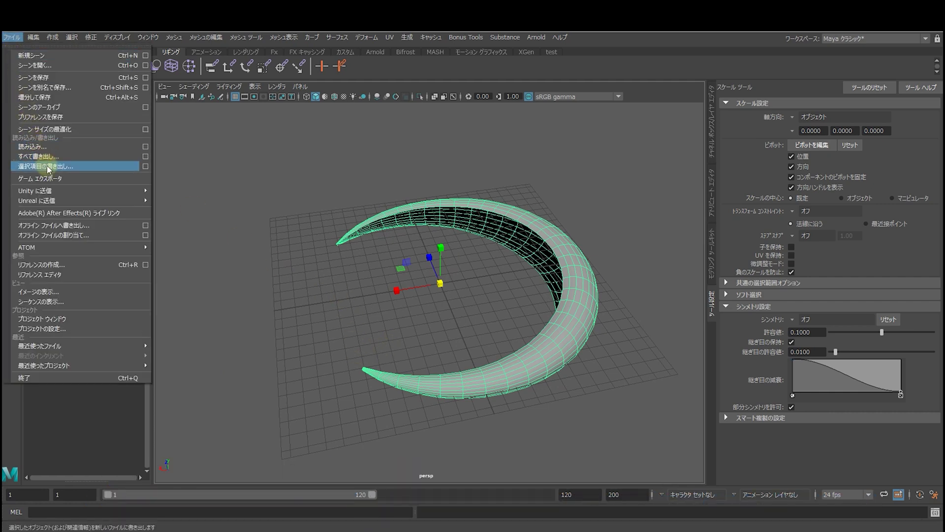